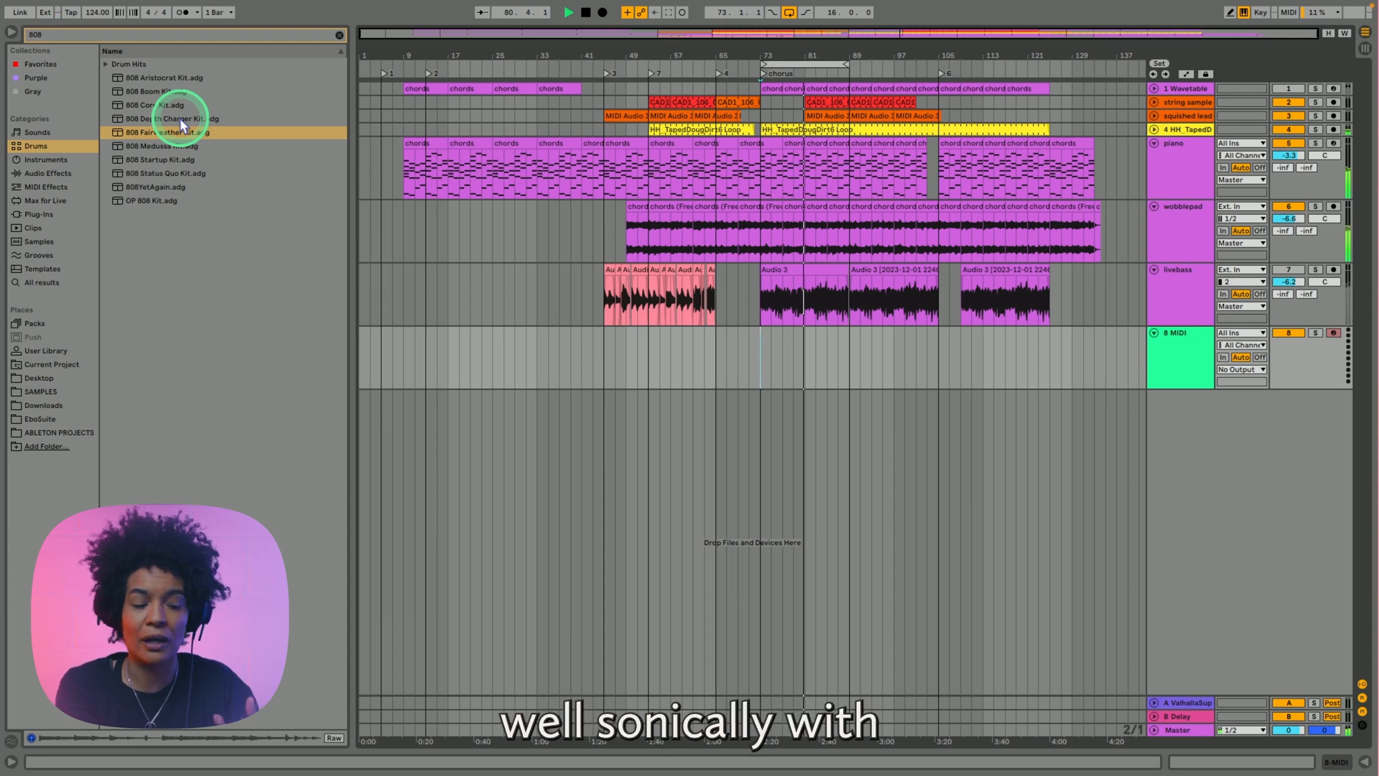
Audition the 808 Depth Charger, Medusss, Startup, Boom and Aristocrat drum kits against the playing chorus
{"action": "left_click", "coordinate": [180, 118]}
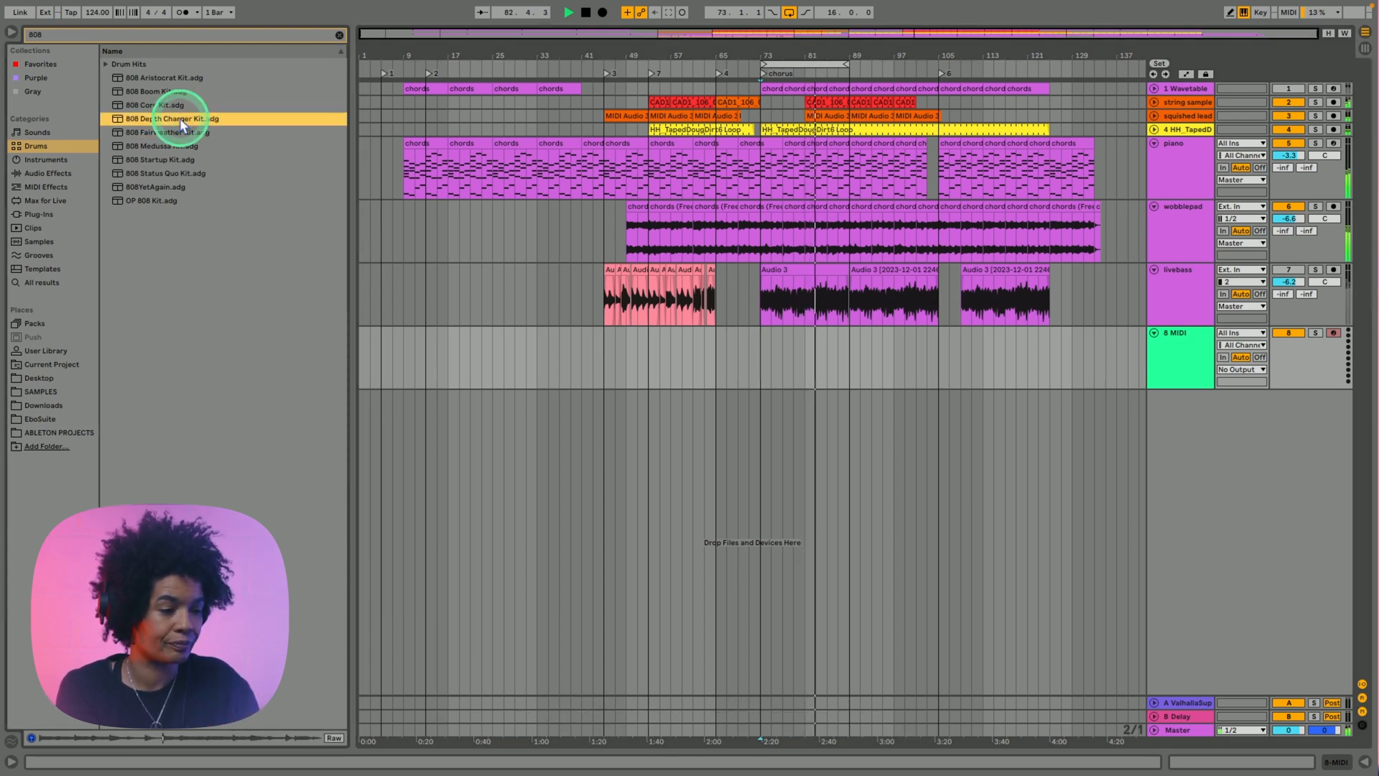
{"action": "left_click", "coordinate": [173, 146]}
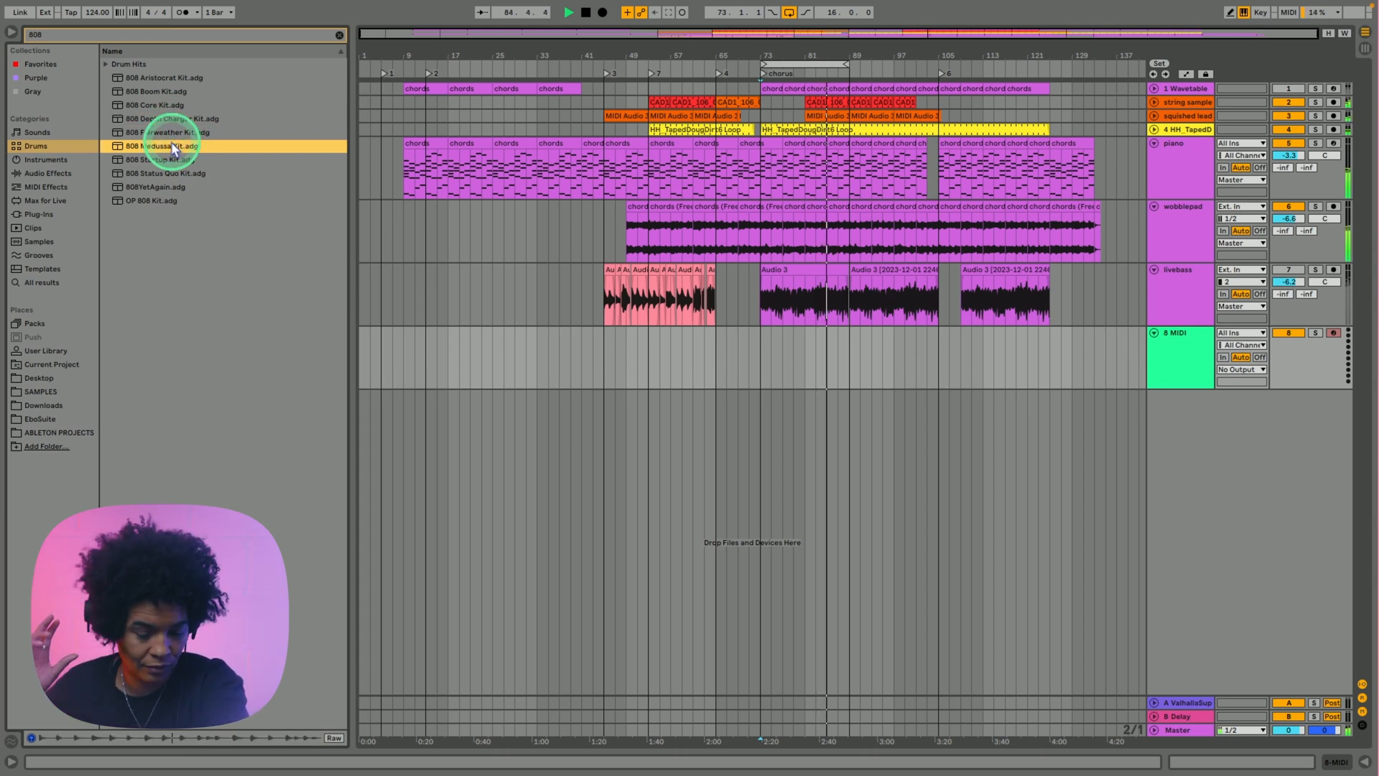
{"action": "left_click", "coordinate": [160, 161]}
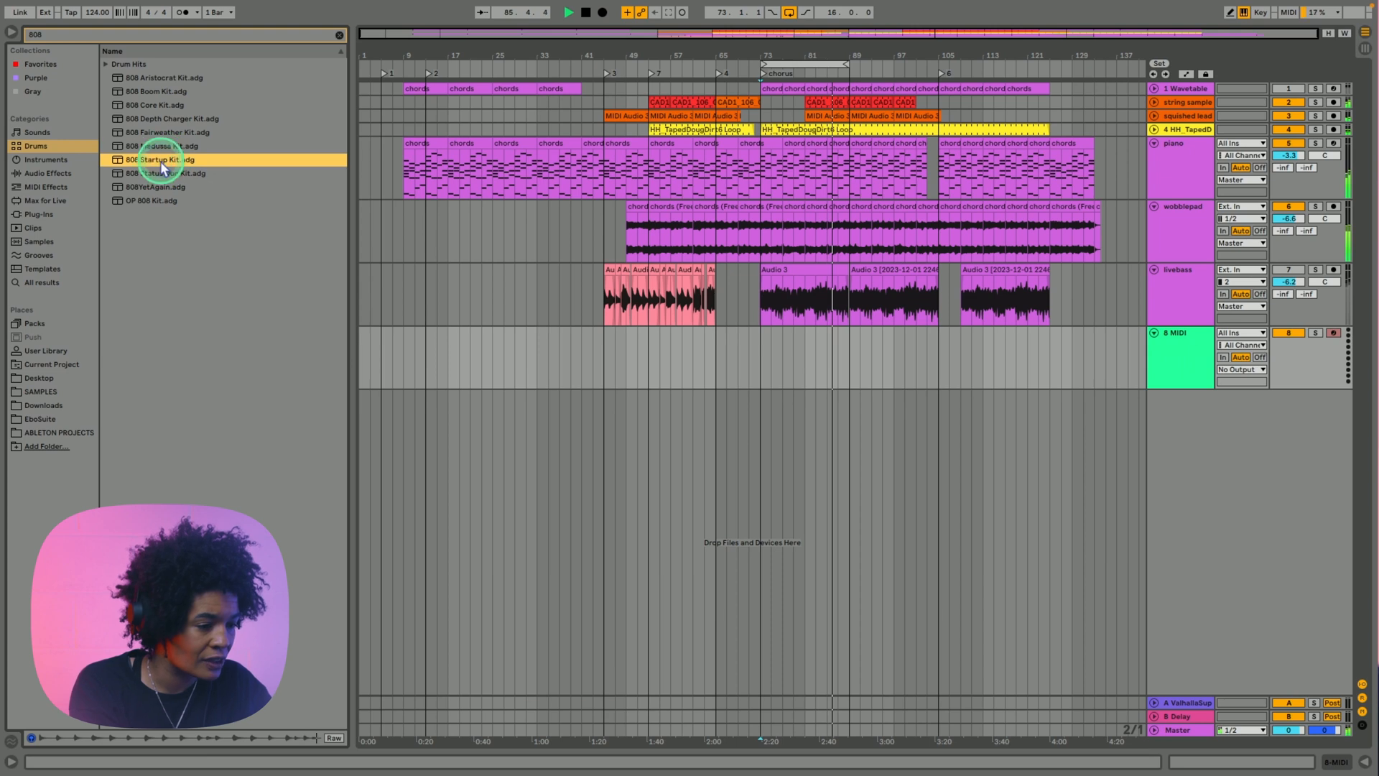
{"action": "left_click", "coordinate": [158, 91]}
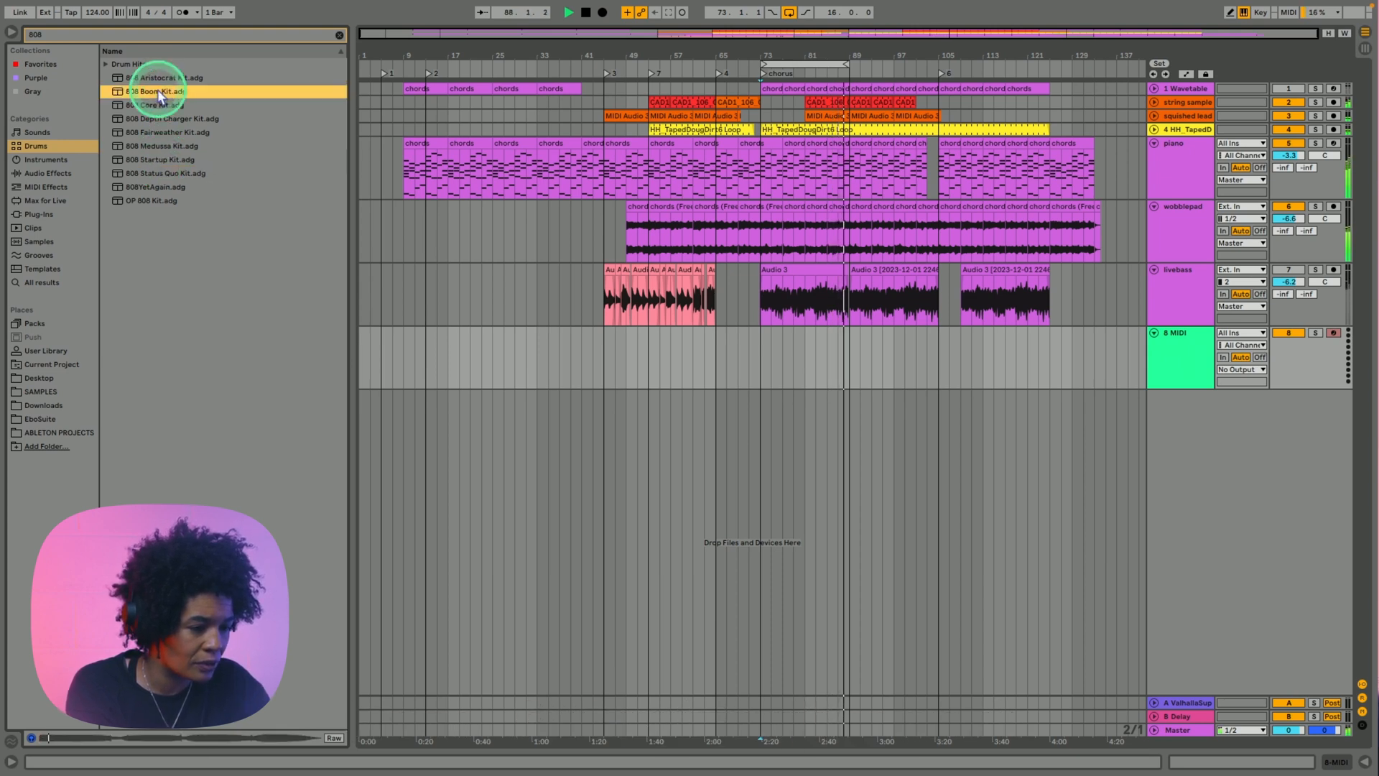
{"action": "left_click", "coordinate": [158, 77]}
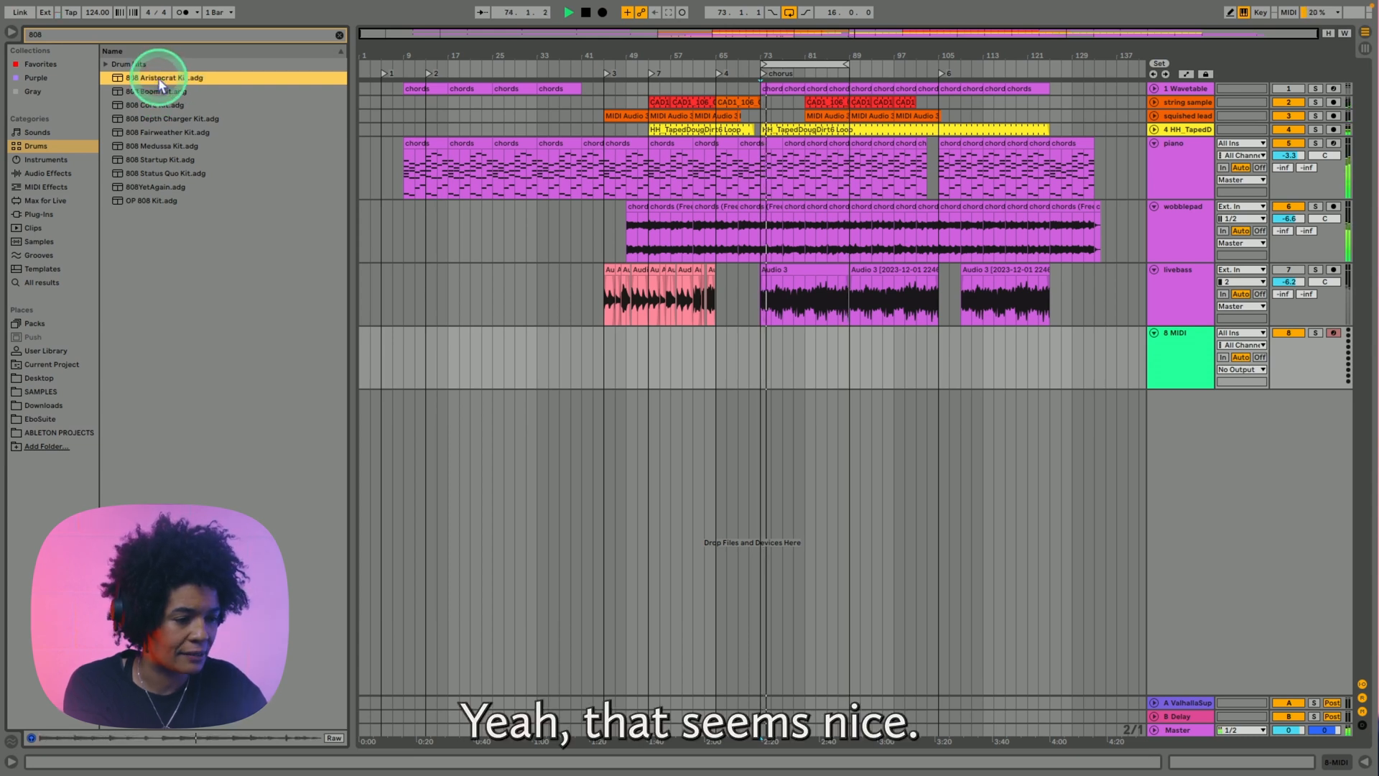
Load the 808 Aristocrat Kit onto the empty MIDI track, stop playback and arm the track for recording
{"action": "left_click_drag", "start_coordinate": [155, 76], "coordinate": [1163, 363]}
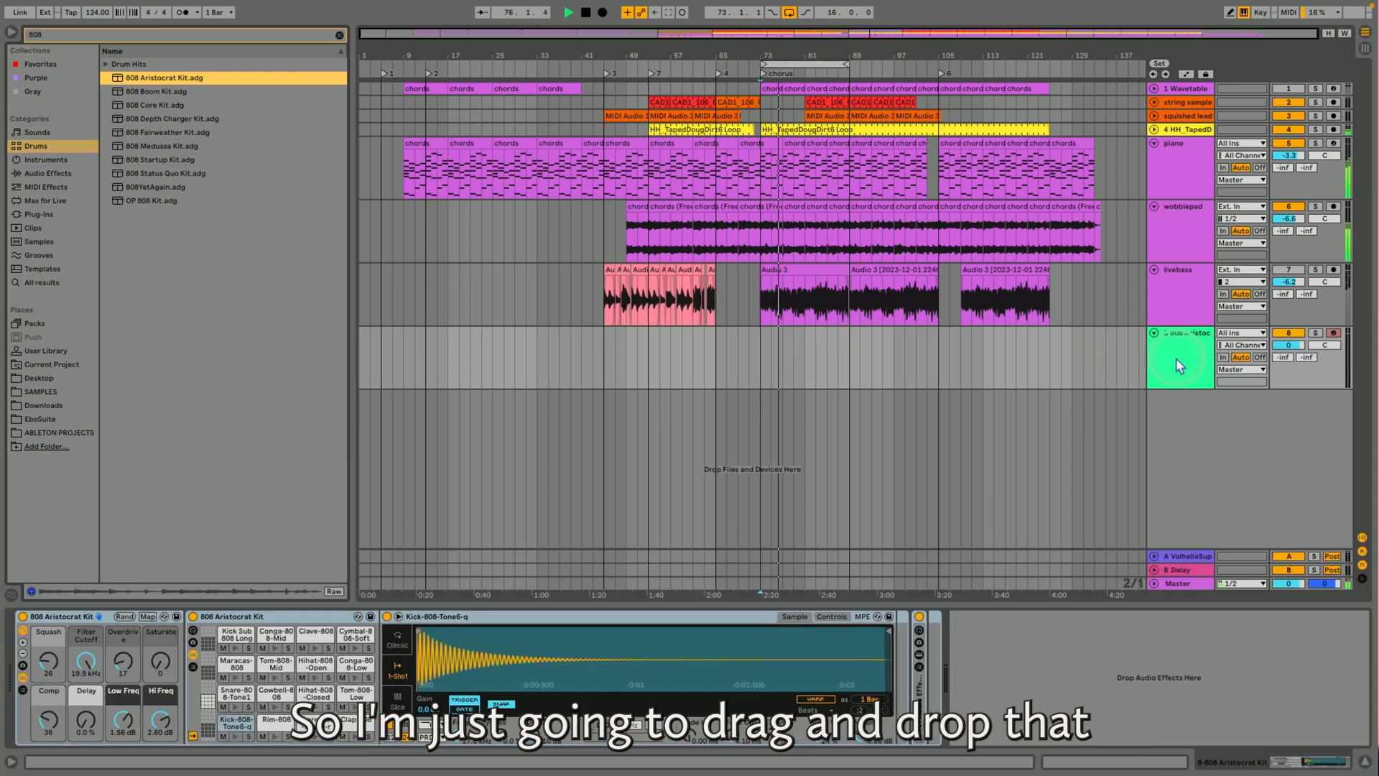
{"action": "key", "text": "space"}
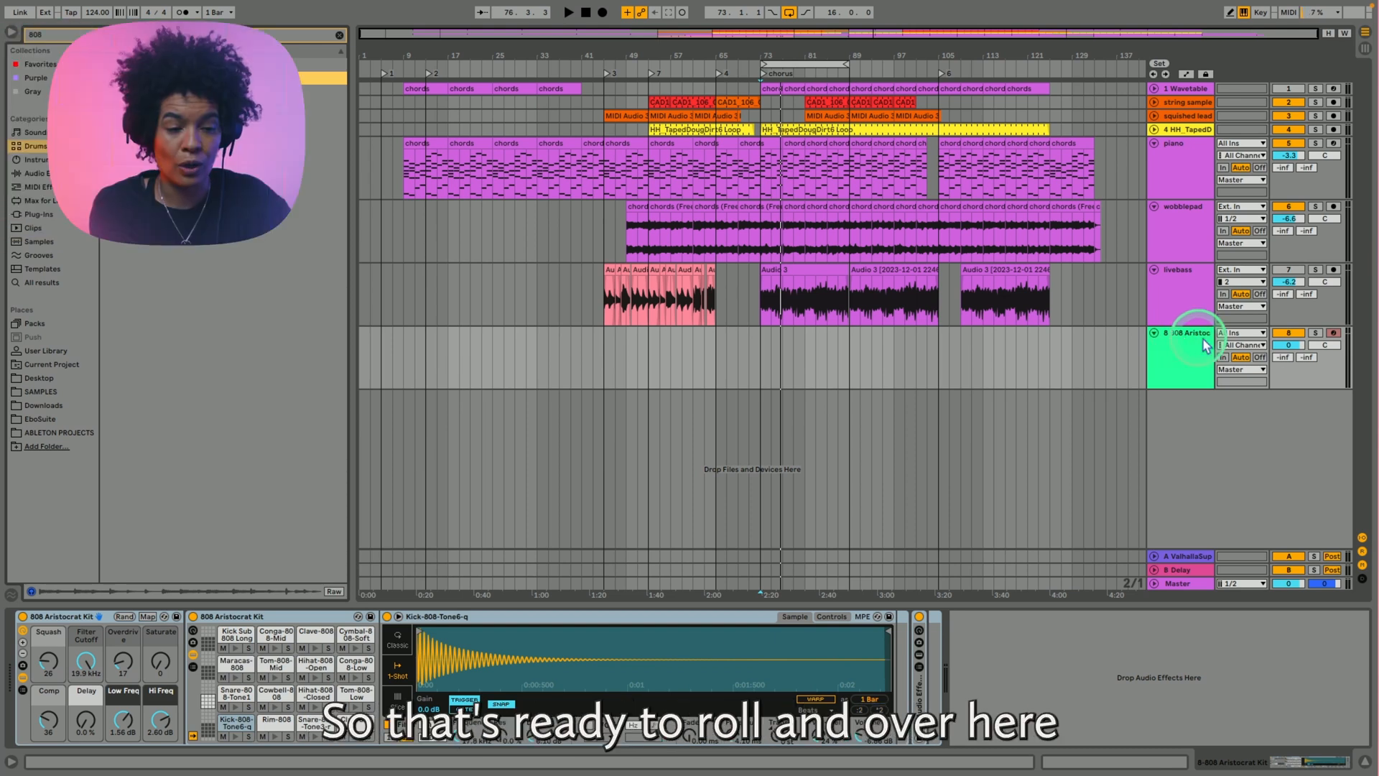
{"action": "left_click", "coordinate": [1333, 332]}
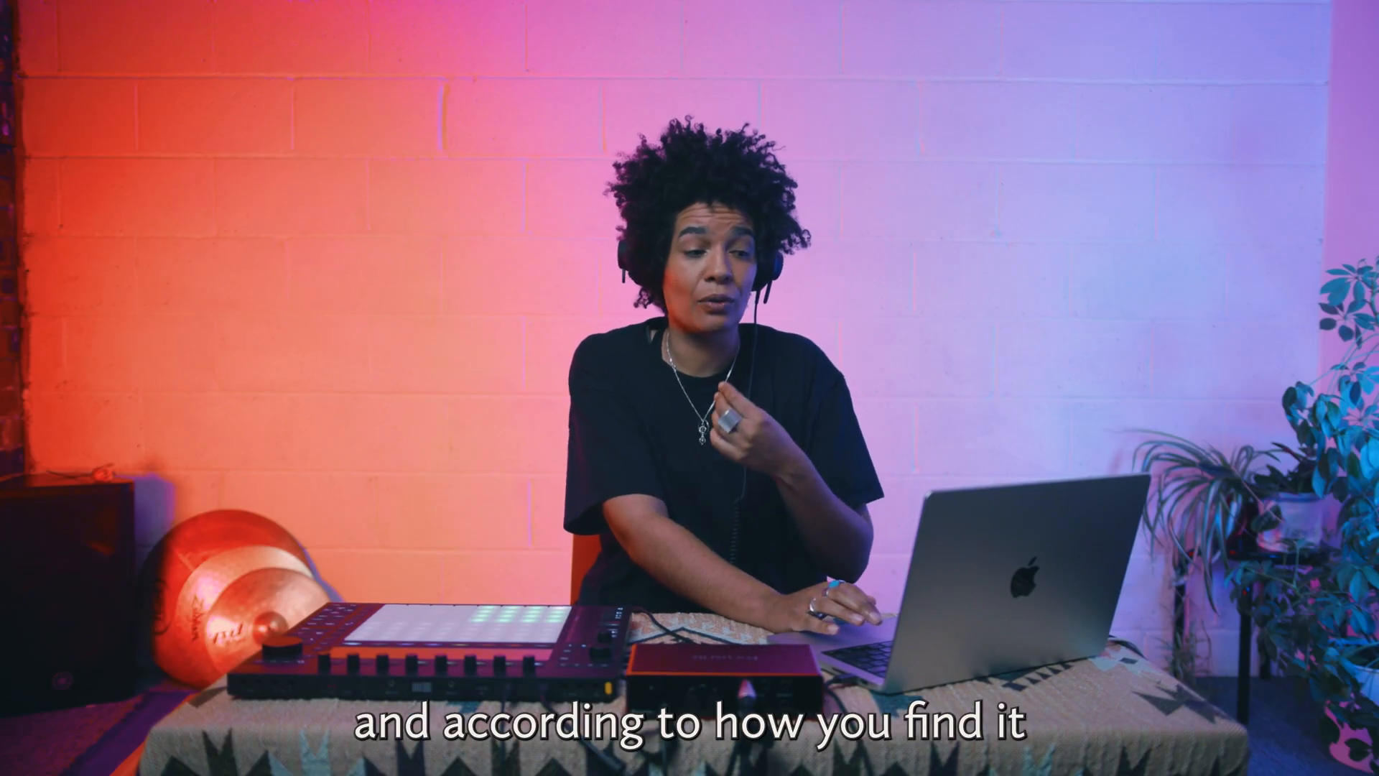
Insert an empty eight-bar MIDI clip on the 808 Aristocrat track, from bar 73 to bar 81 at the chorus
{"action": "left_click", "coordinate": [760, 338]}
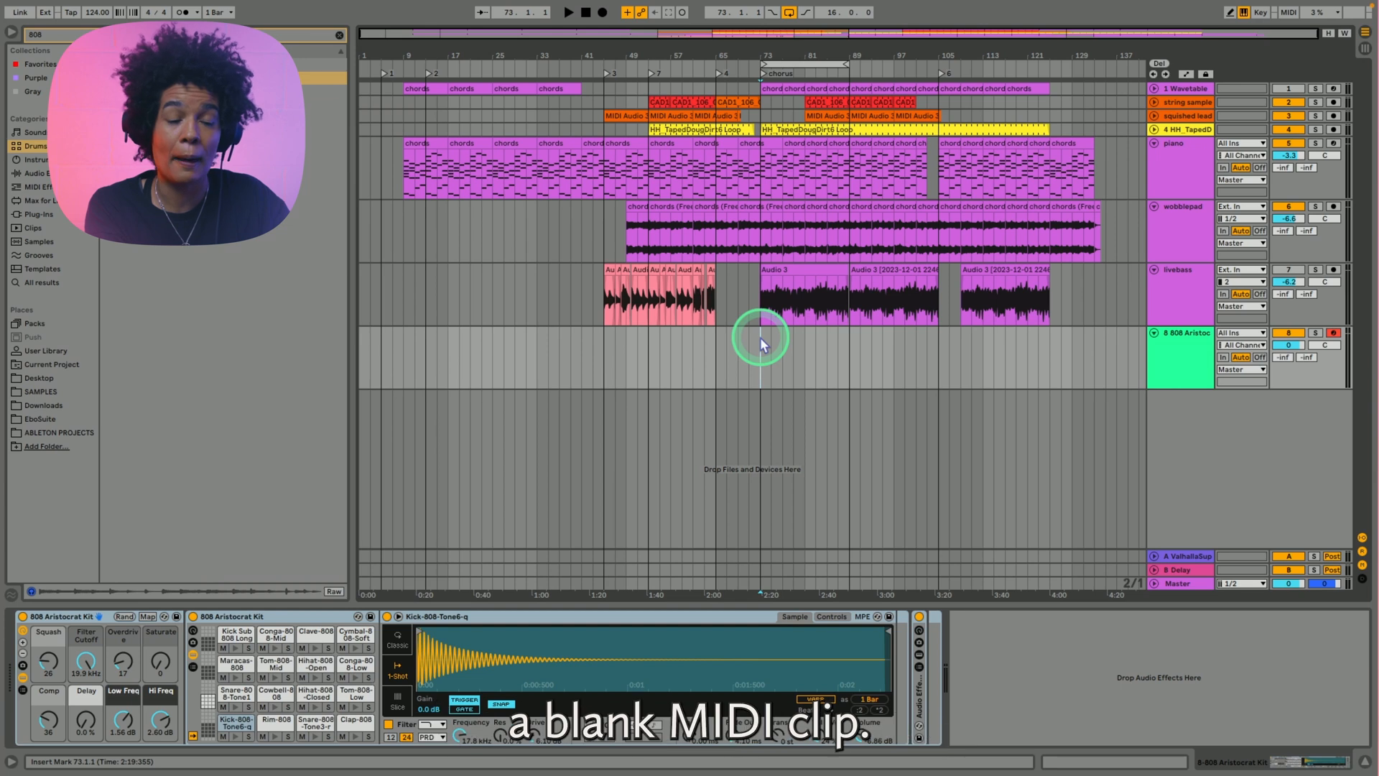
{"action": "left_click_drag", "start_coordinate": [759, 337], "coordinate": [803, 334]}
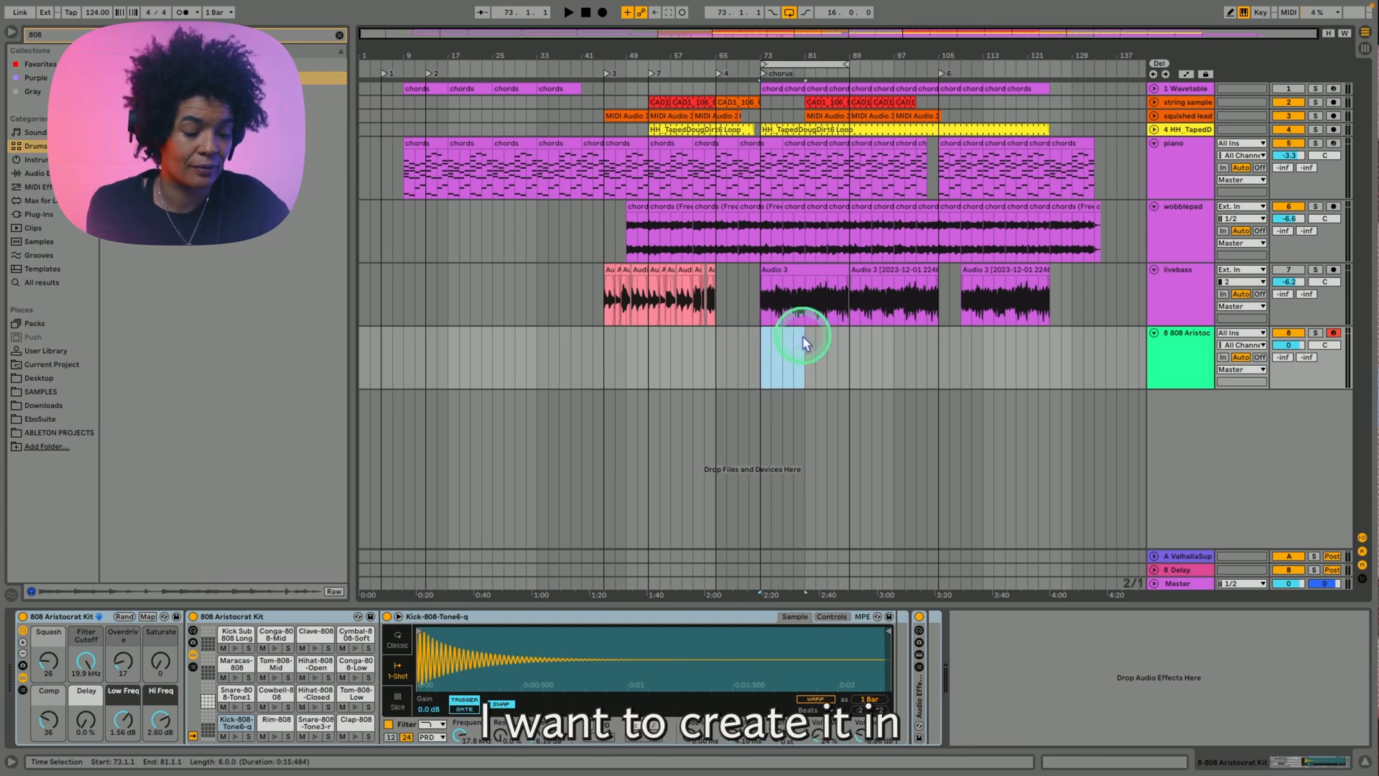
{"action": "right_click", "coordinate": [791, 347]}
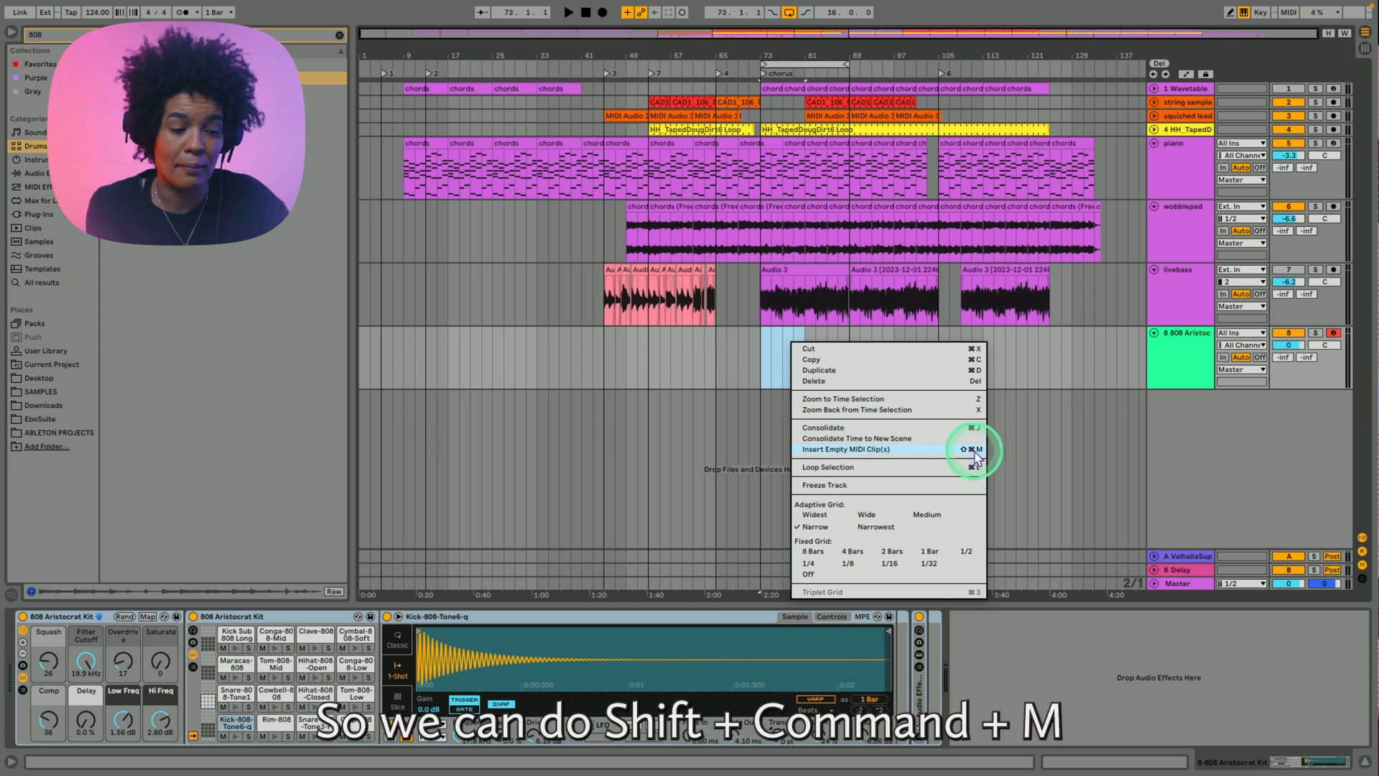
{"action": "left_click", "coordinate": [887, 451]}
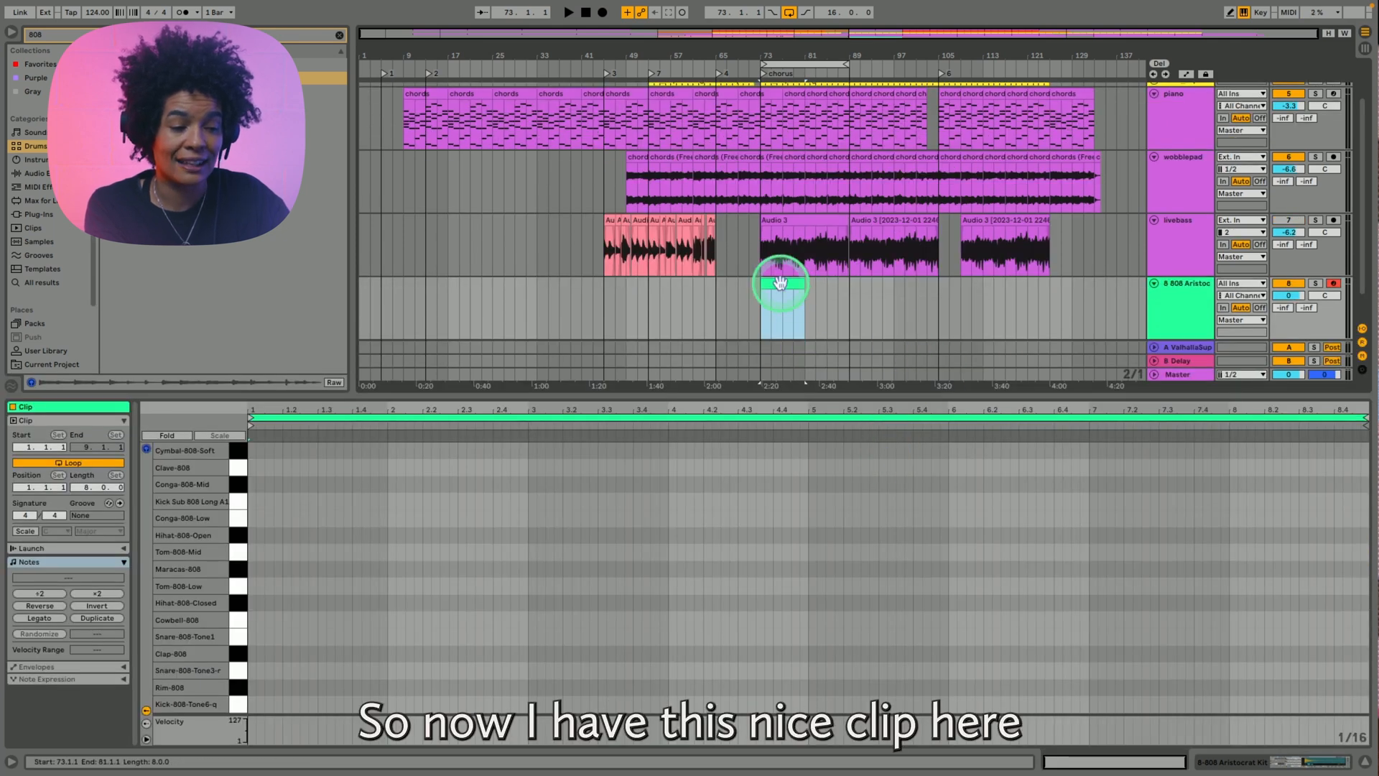
{"action": "left_click", "coordinate": [1177, 289]}
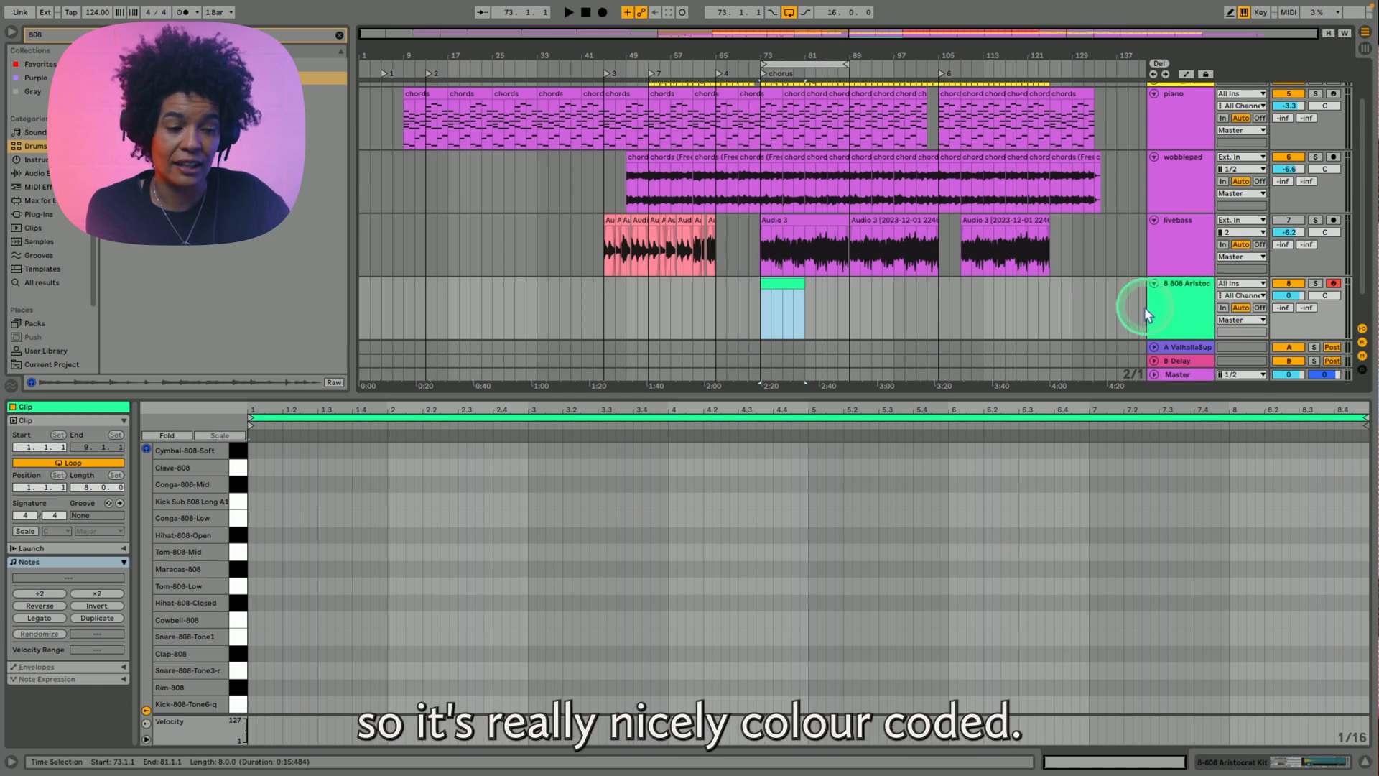
Audition the kit's individual drum sounds in the note editor, including the kick, rim, snares, cowbell, closed hi-hat and low tom
{"action": "left_click", "coordinate": [604, 575]}
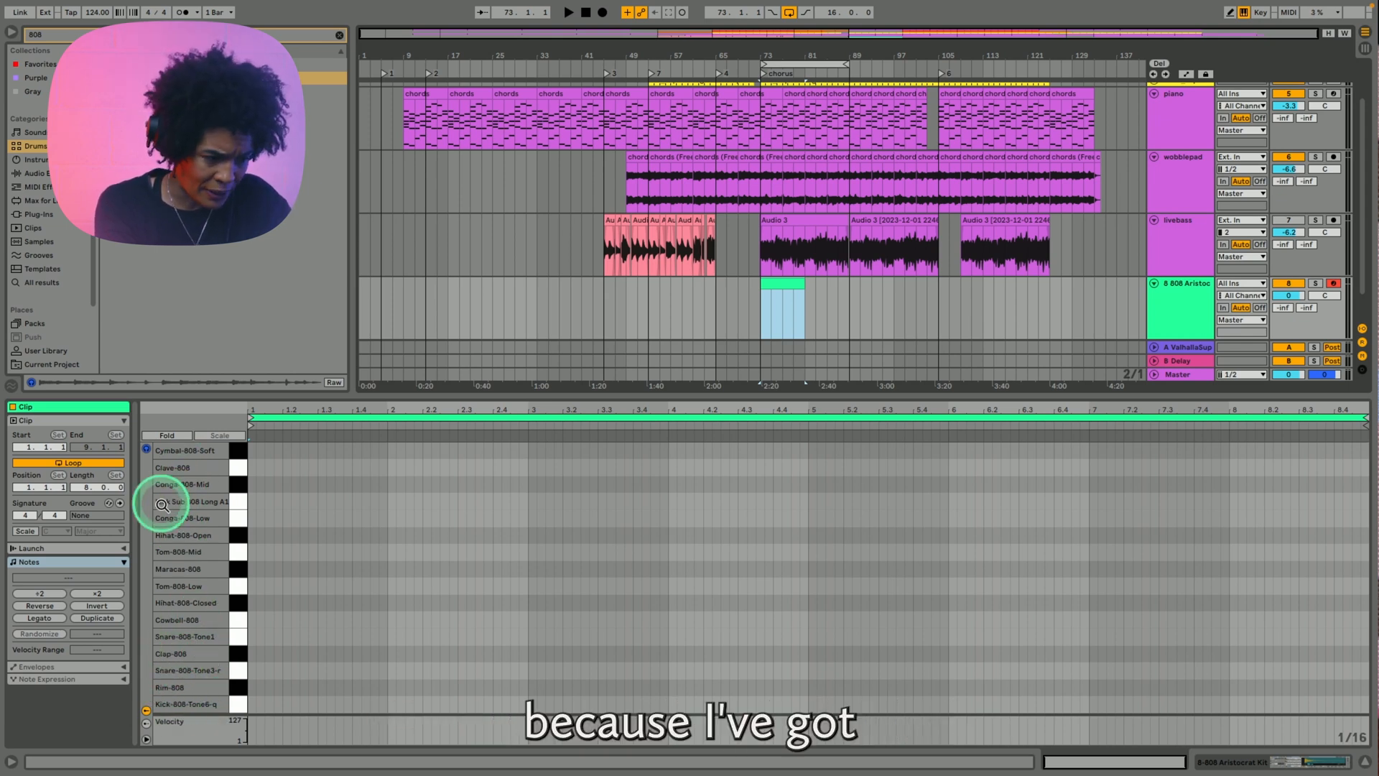
{"action": "left_click", "coordinate": [145, 449]}
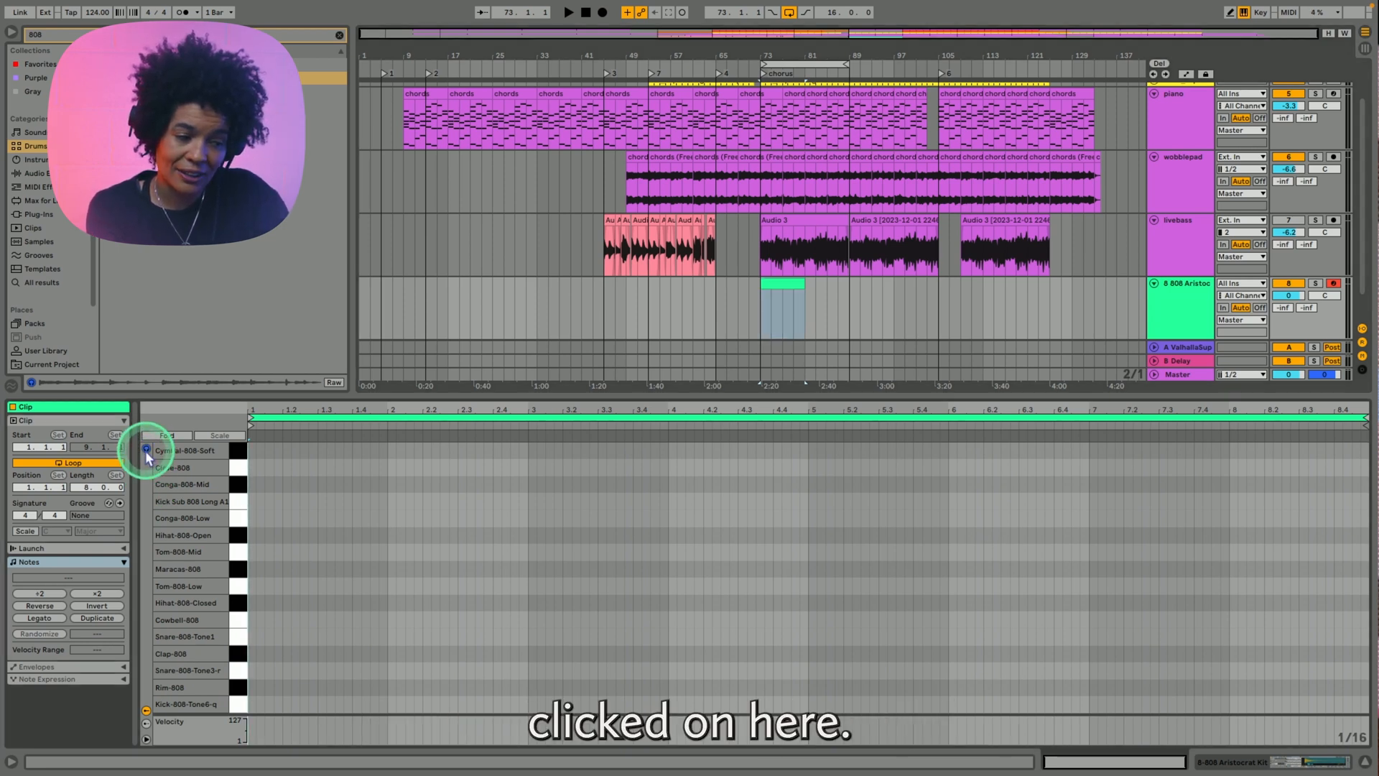
{"action": "left_click", "coordinate": [242, 674]}
{"action": "left_click", "coordinate": [237, 695]}
{"action": "left_click", "coordinate": [239, 695]}
{"action": "left_click", "coordinate": [239, 673]}
{"action": "left_click", "coordinate": [239, 675]}
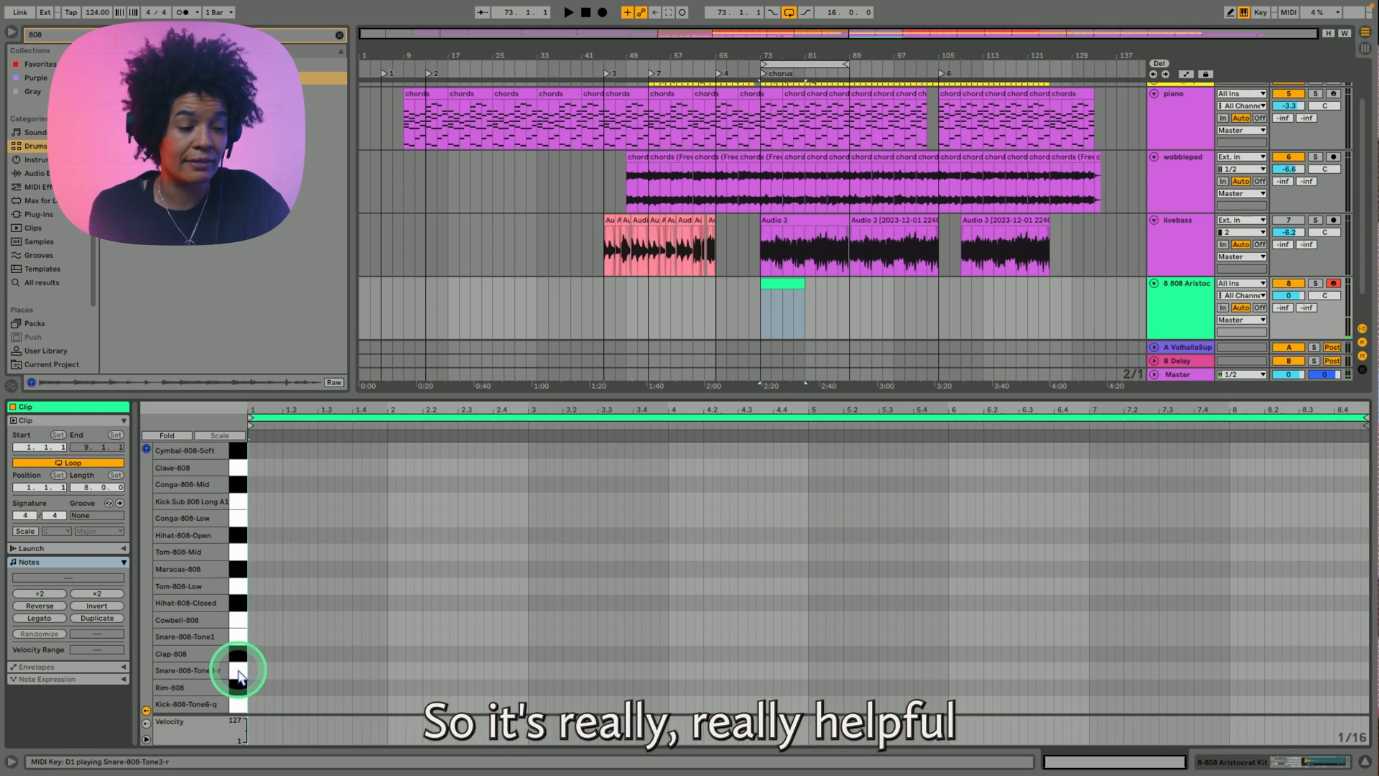
{"action": "left_click", "coordinate": [238, 640]}
{"action": "left_click", "coordinate": [239, 642]}
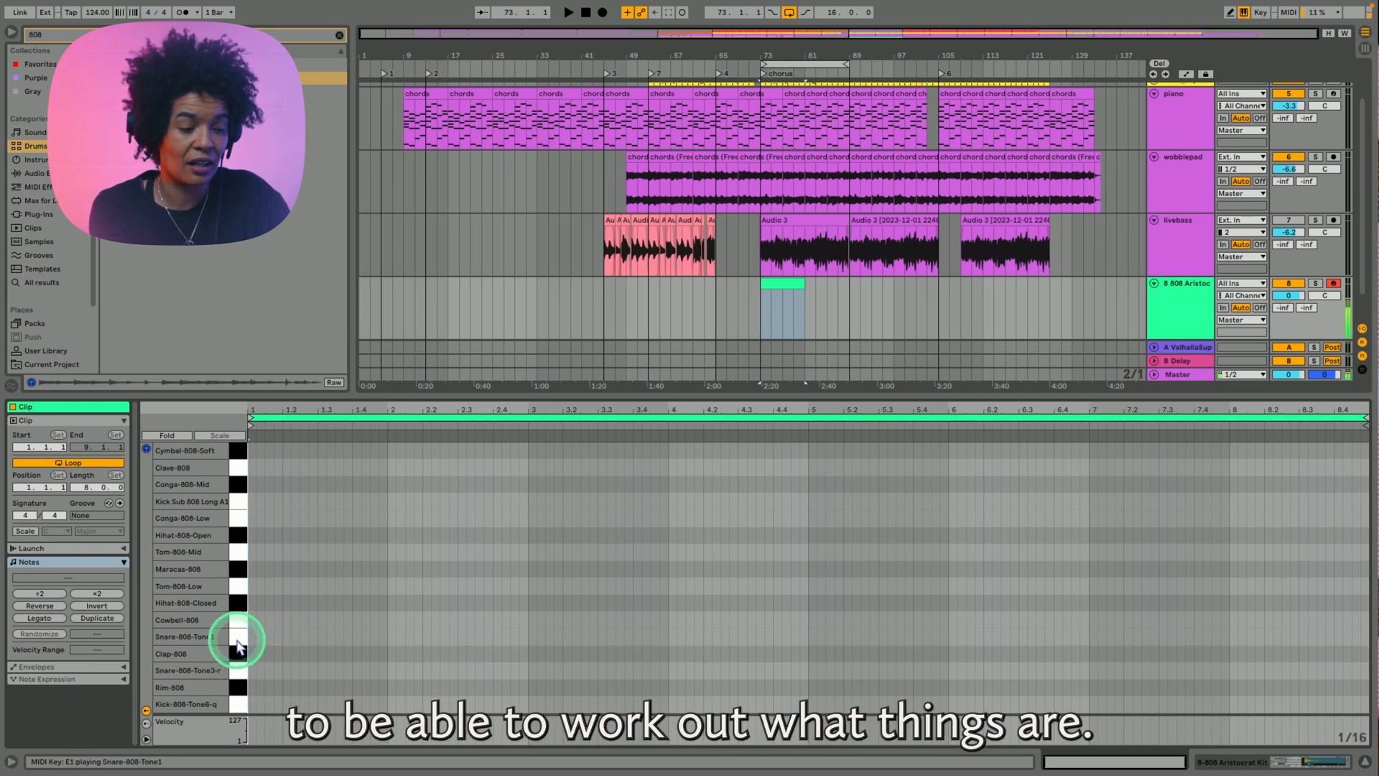
{"action": "left_click", "coordinate": [238, 618]}
{"action": "left_click", "coordinate": [239, 605]}
{"action": "right_click", "coordinate": [238, 586]}
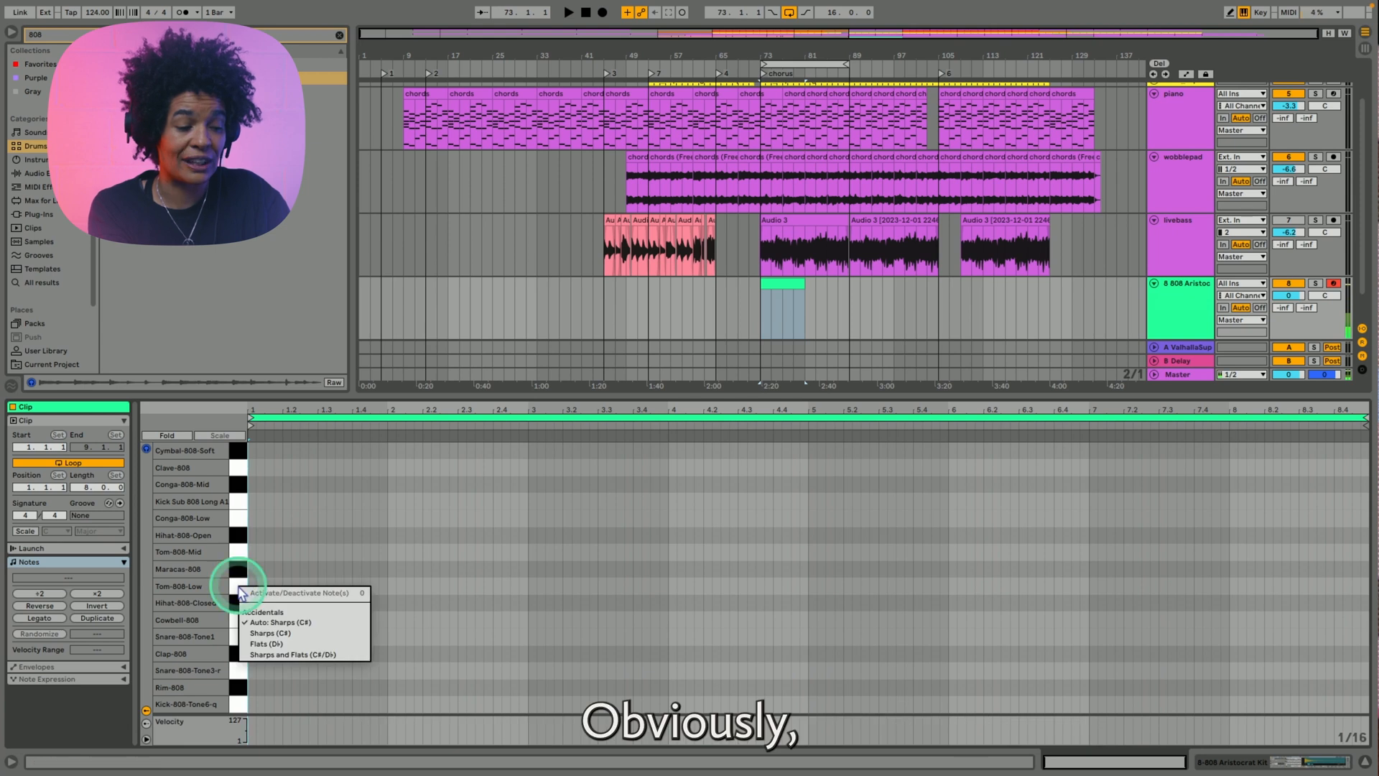
{"action": "left_click", "coordinate": [238, 586]}
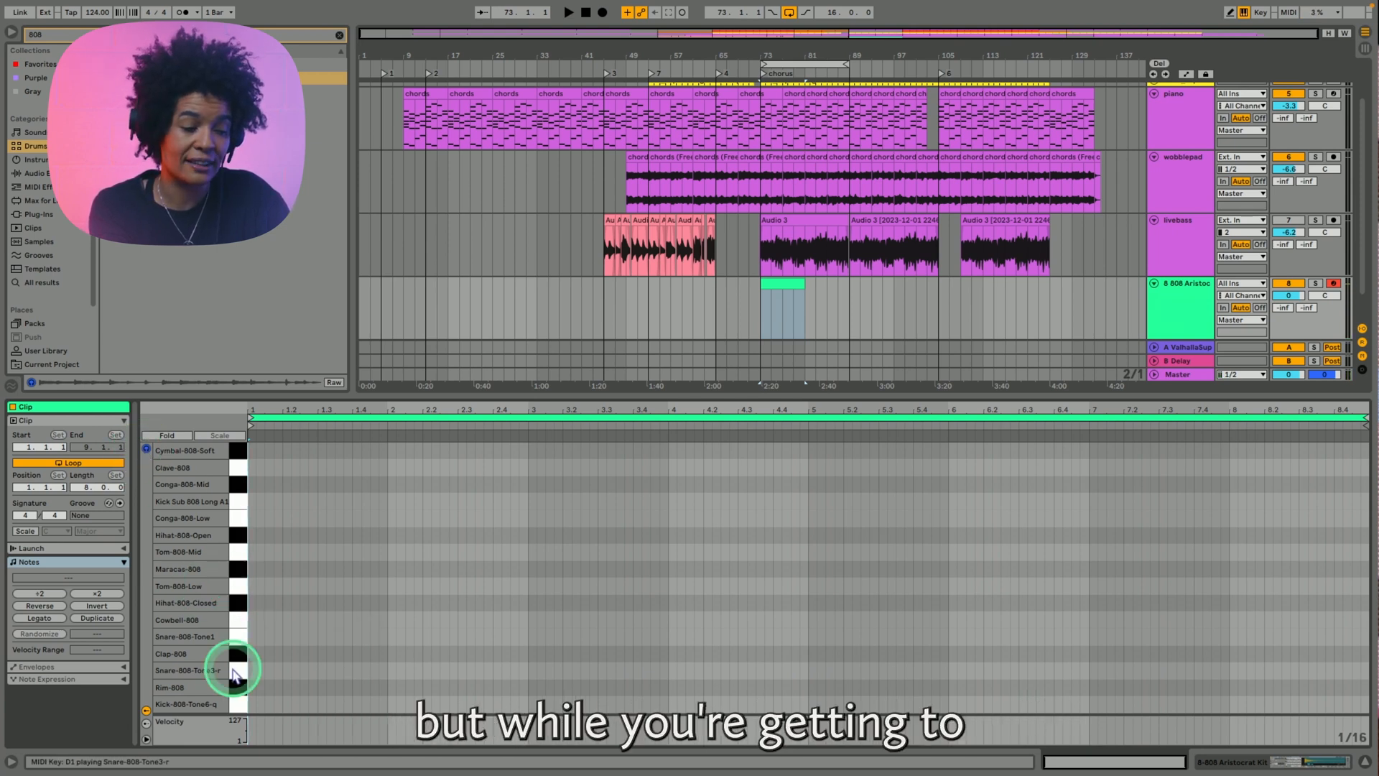
{"action": "left_click", "coordinate": [238, 705]}
{"action": "left_click", "coordinate": [238, 686]}
{"action": "left_click", "coordinate": [238, 669]}
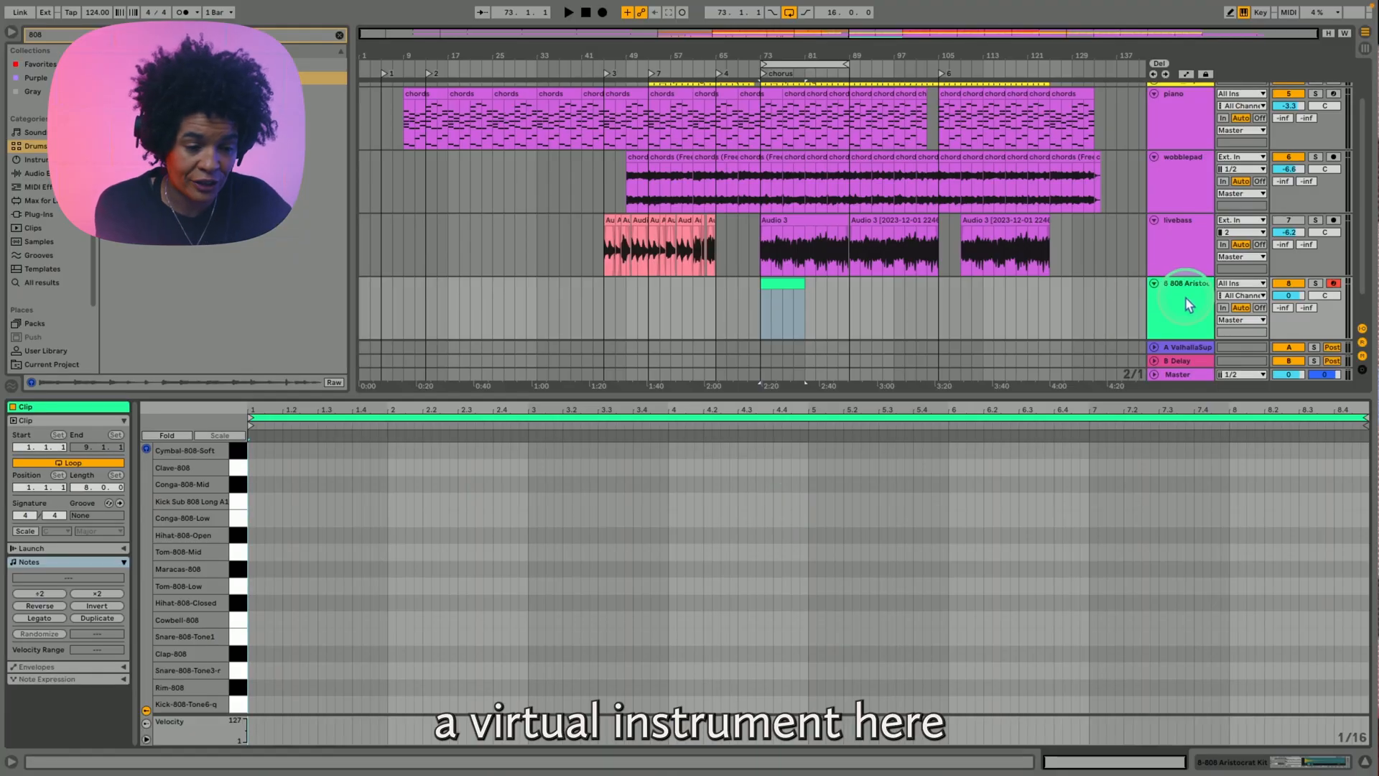
Add Kick-808-Tone6-q notes of a sixteenth length on the first beat of bars 1 and 2 in the clip
{"action": "left_click", "coordinate": [527, 573]}
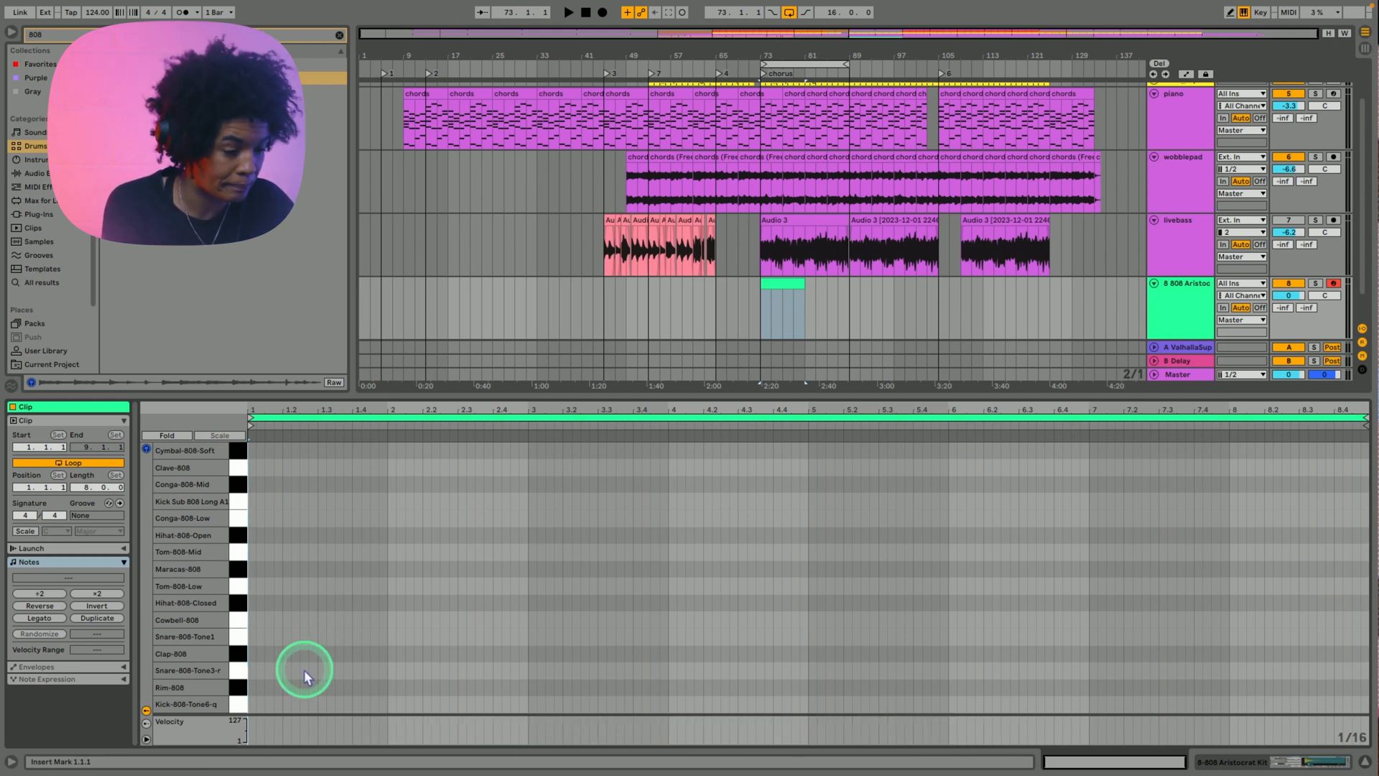
{"action": "left_click", "coordinate": [237, 708]}
{"action": "left_click", "coordinate": [343, 637]}
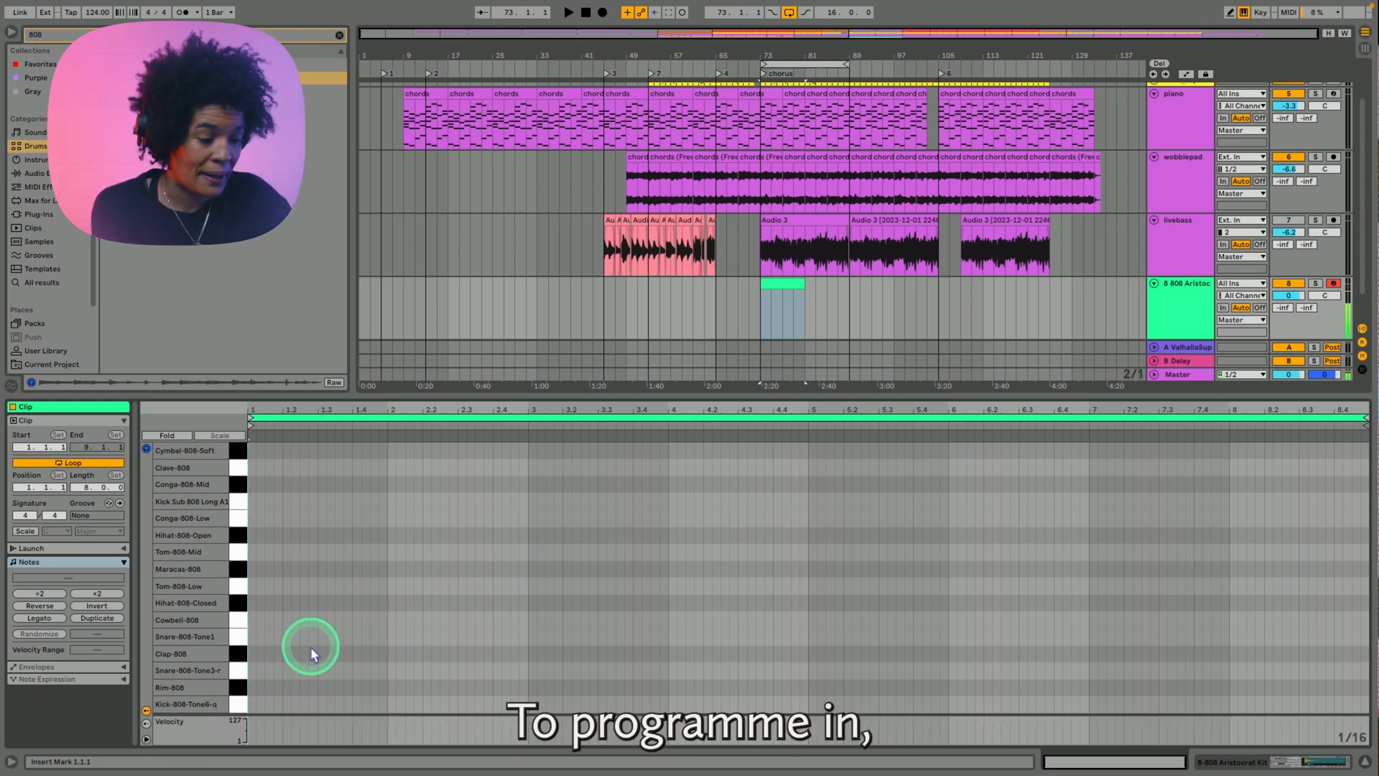
{"action": "double_click", "coordinate": [251, 705]}
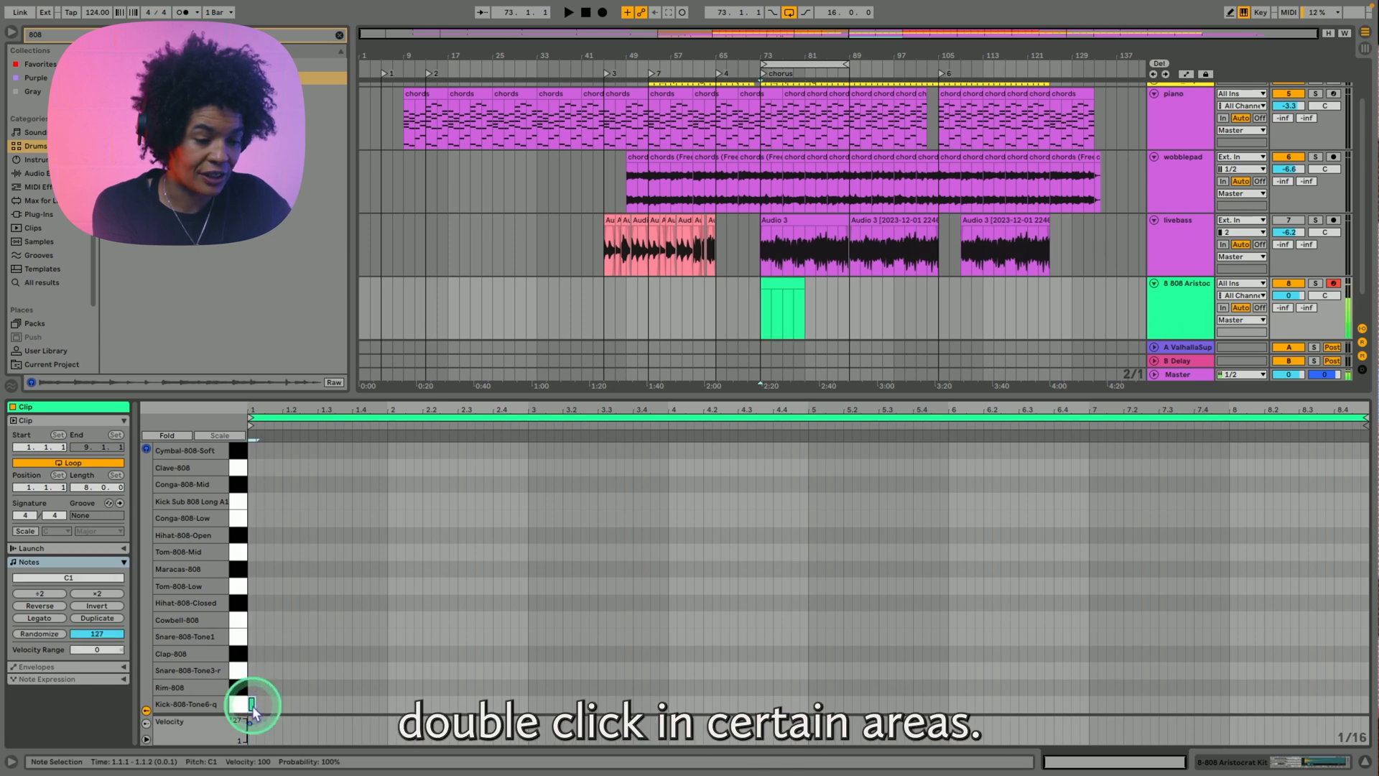
{"action": "double_click", "coordinate": [390, 705]}
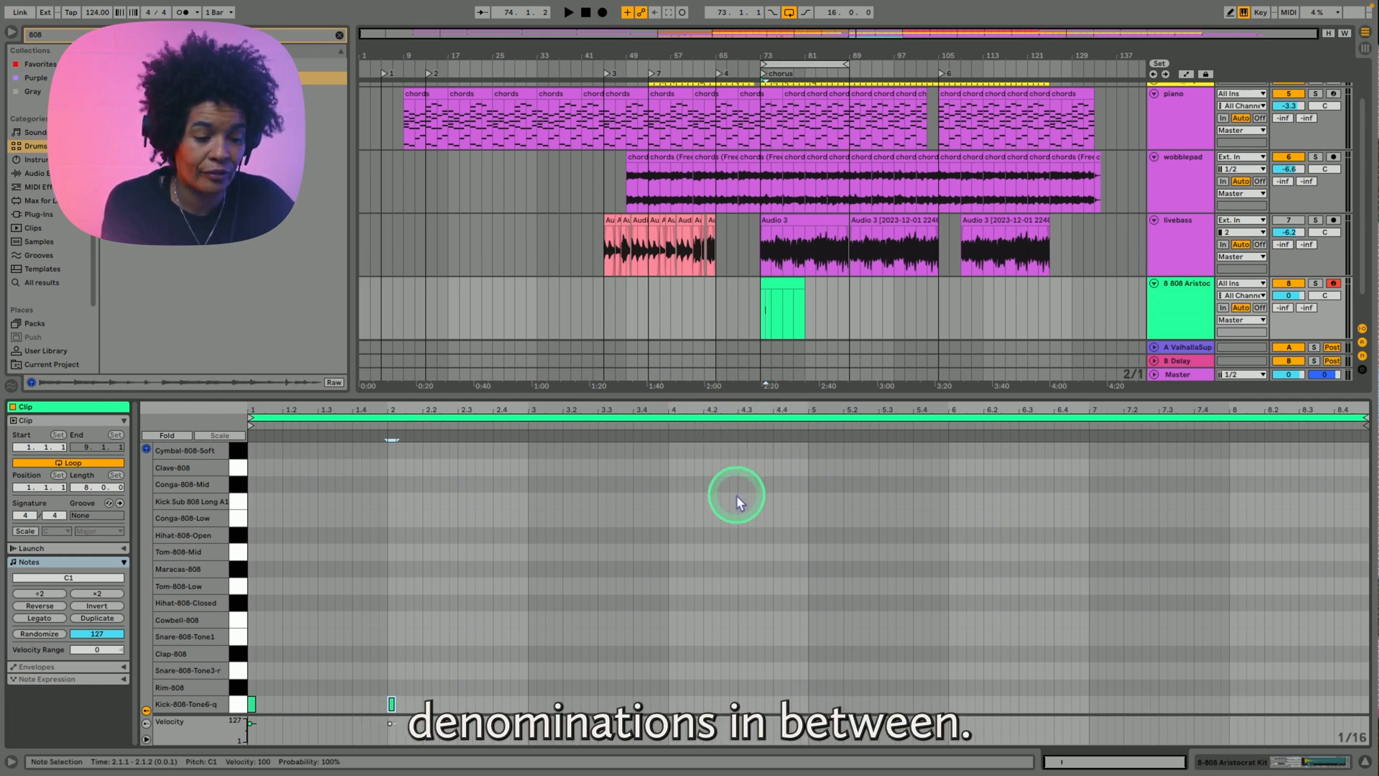
Set the clip's fixed grid to 1/32 and inspect the finer divisions around bar 2
{"action": "right_click", "coordinate": [575, 511]}
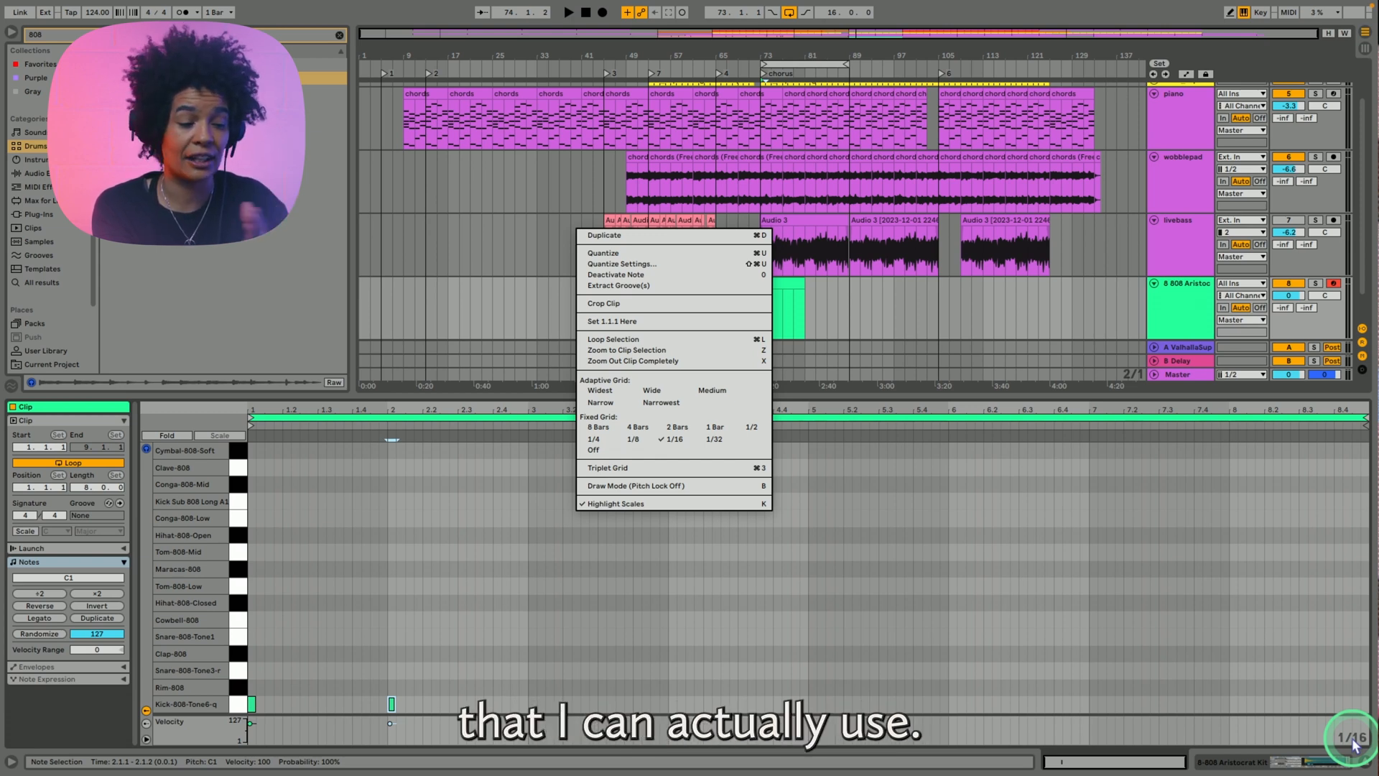
{"action": "left_click", "coordinate": [714, 440]}
{"action": "left_click_drag", "start_coordinate": [407, 408], "coordinate": [407, 463]}
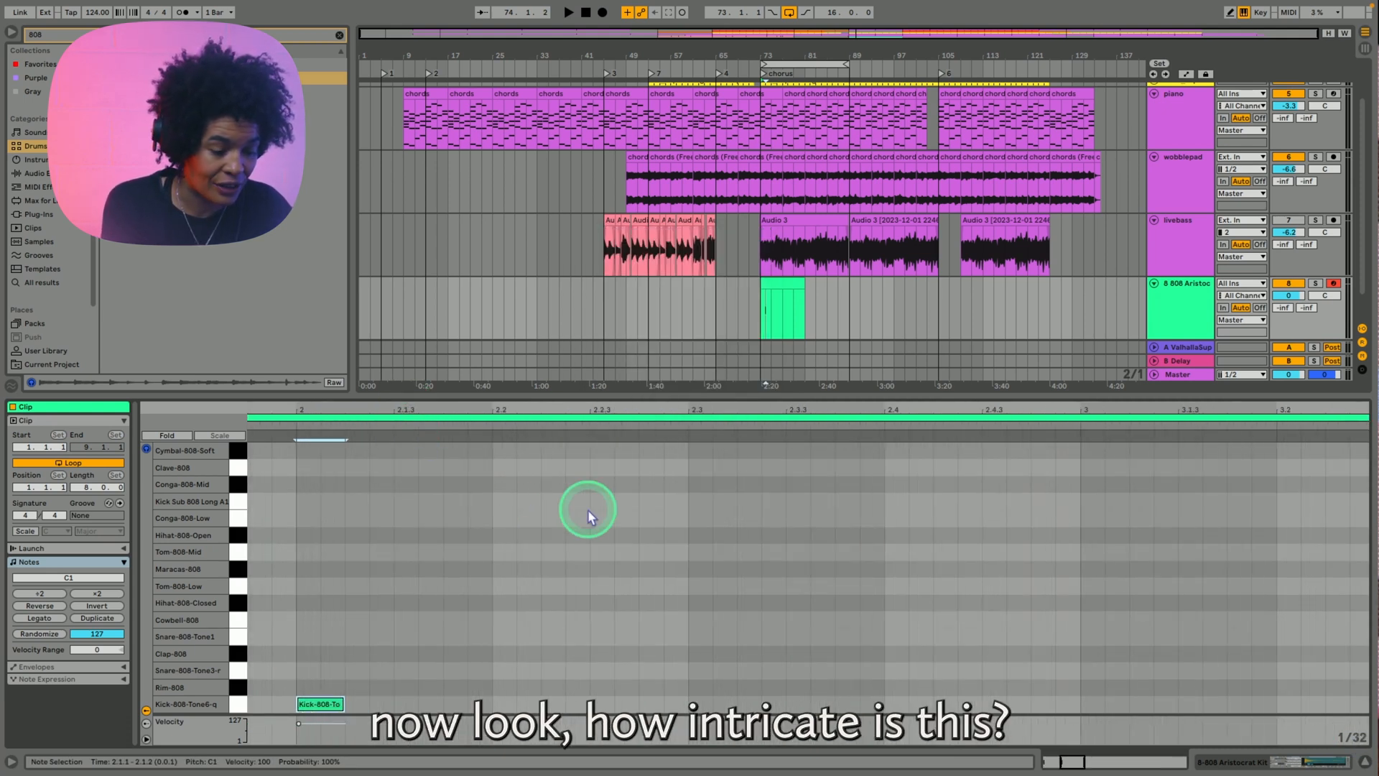
{"action": "double_click", "coordinate": [733, 407]}
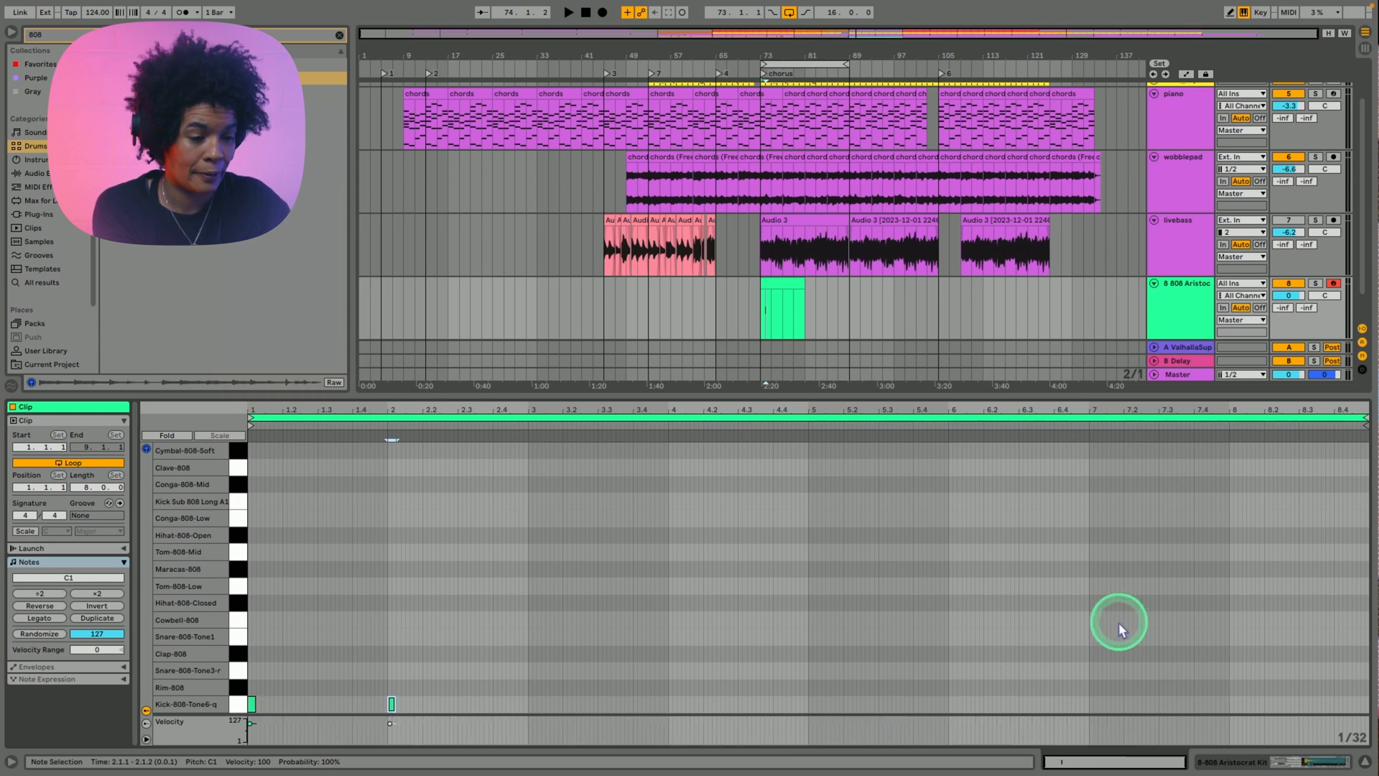
Set the fixed grid to 1/8 and add kick notes on the first beat of bars 3 to 8
{"action": "right_click", "coordinate": [514, 526]}
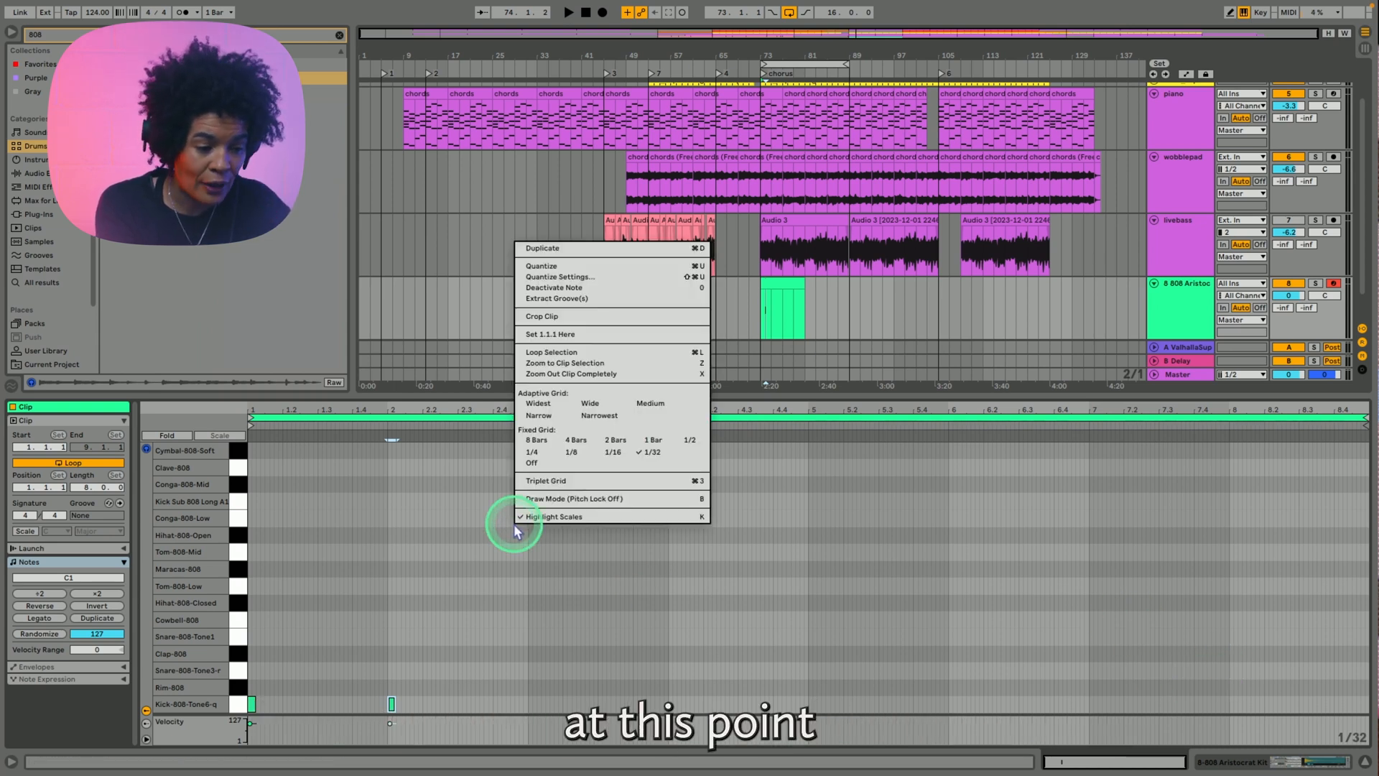
{"action": "left_click", "coordinate": [572, 453]}
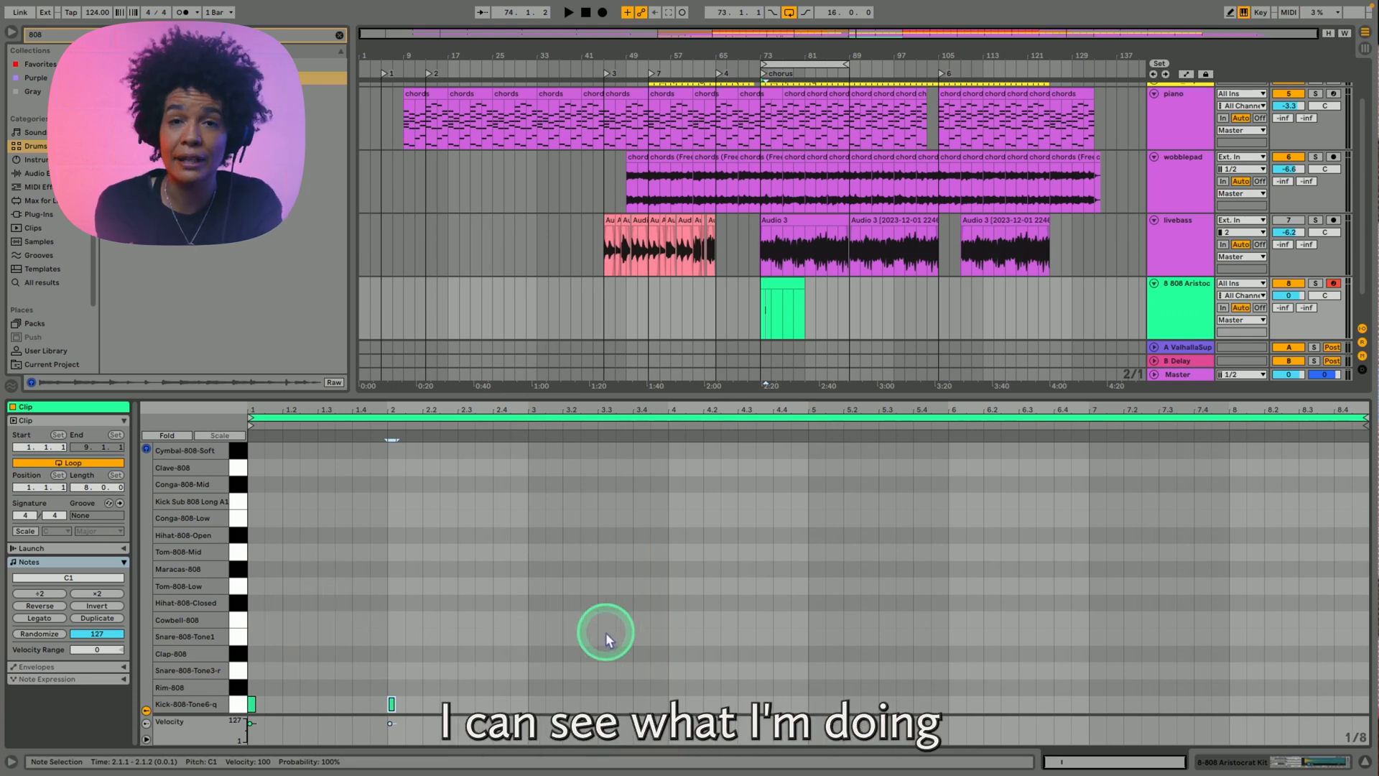
{"action": "left_click", "coordinate": [535, 704]}
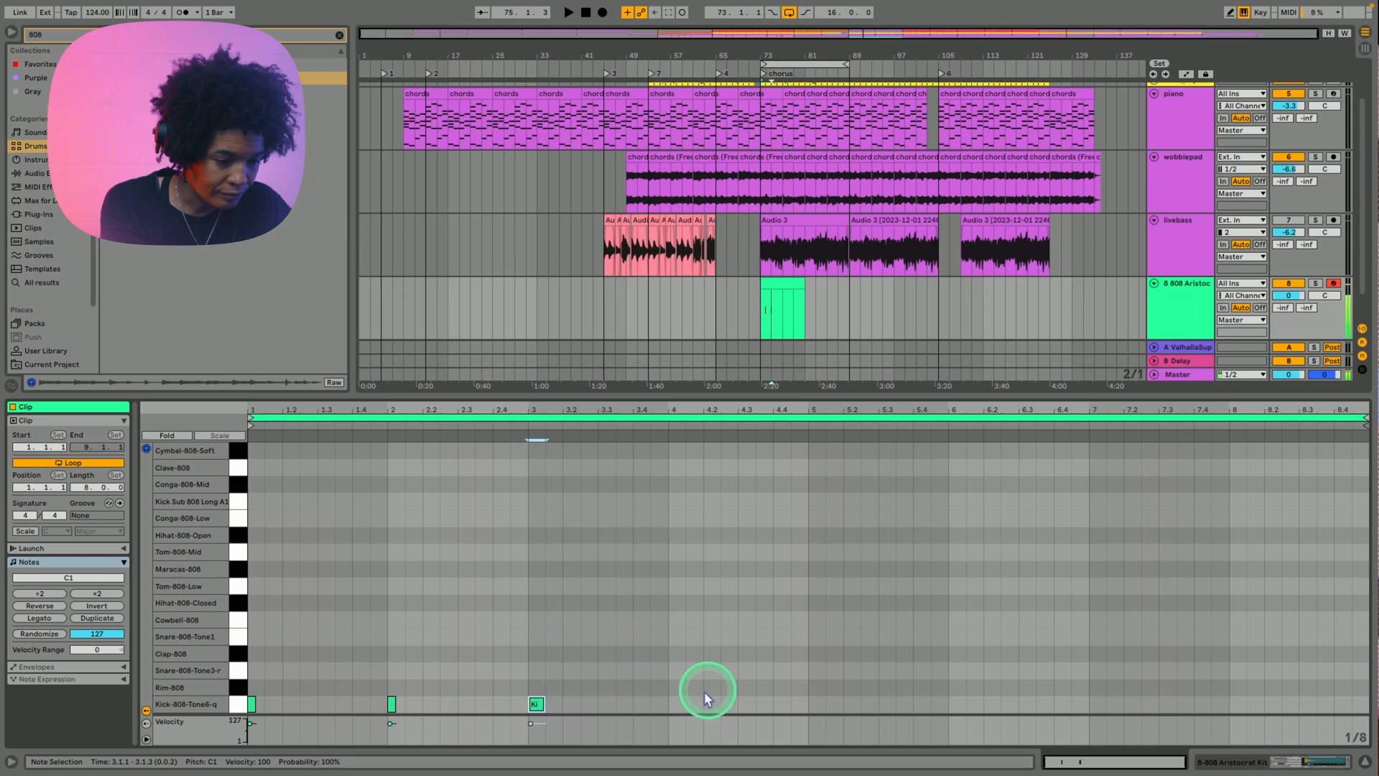
{"action": "left_click", "coordinate": [677, 703]}
{"action": "double_click", "coordinate": [822, 703]}
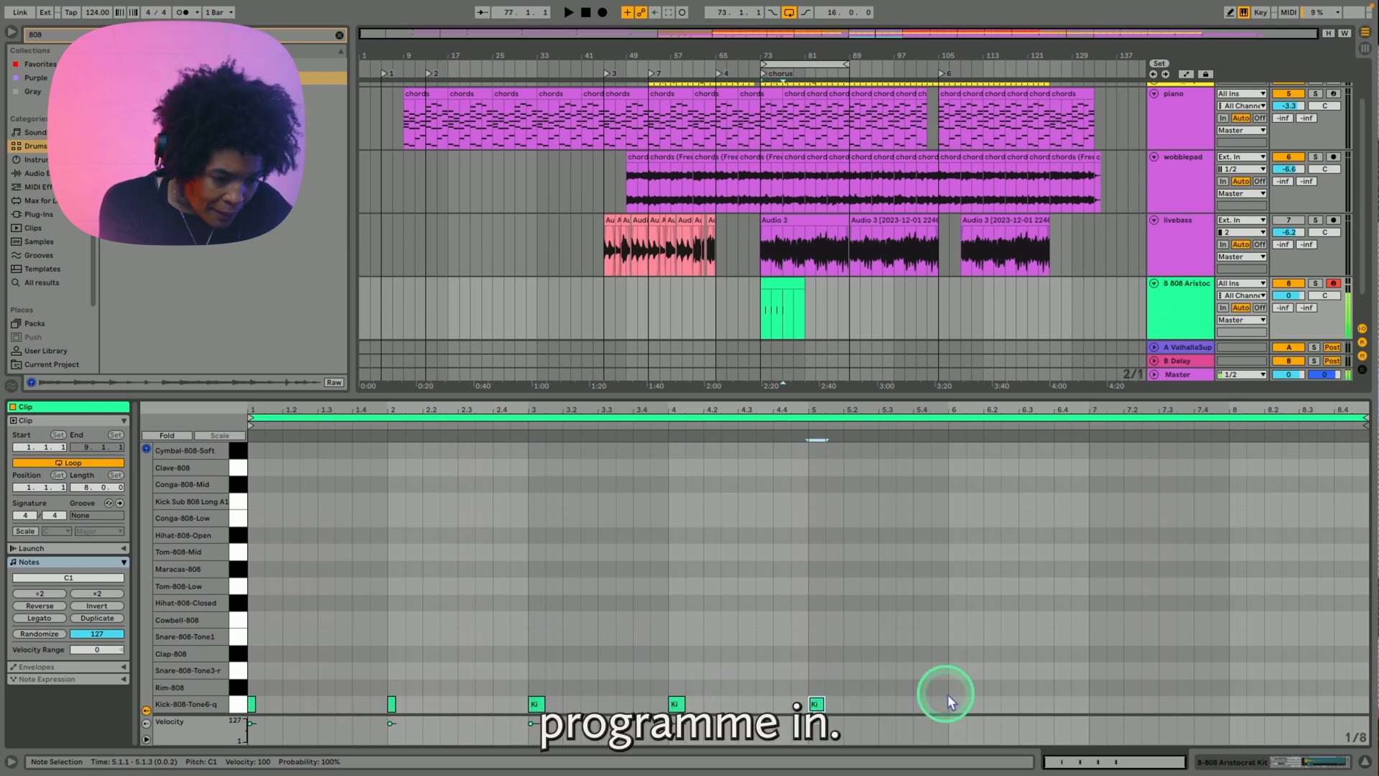
{"action": "double_click", "coordinate": [949, 702]}
{"action": "left_click", "coordinate": [1093, 706]}
{"action": "double_click", "coordinate": [1094, 704]}
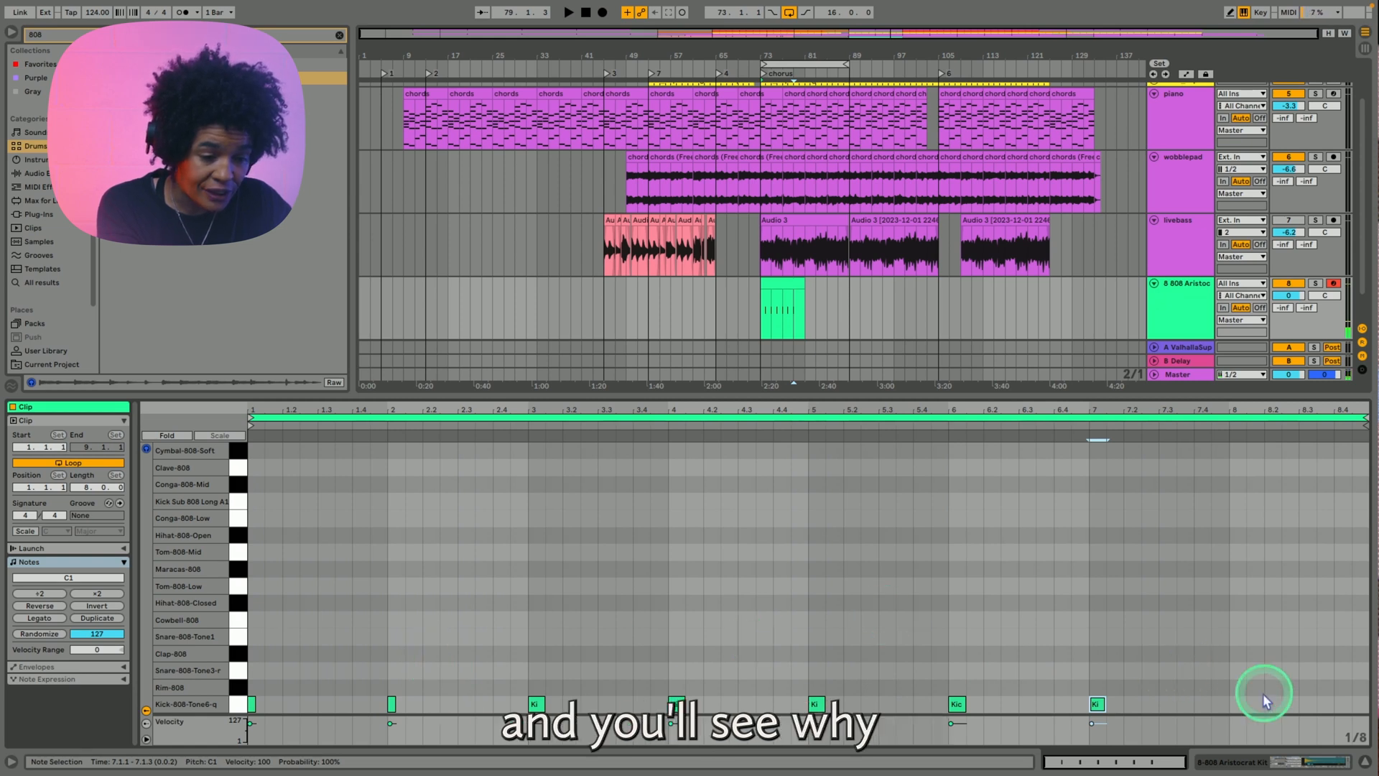
{"action": "double_click", "coordinate": [1237, 704]}
Solo the 808 Aristocrat track and play its kick pattern with the metronome on
{"action": "left_click", "coordinate": [1315, 283]}
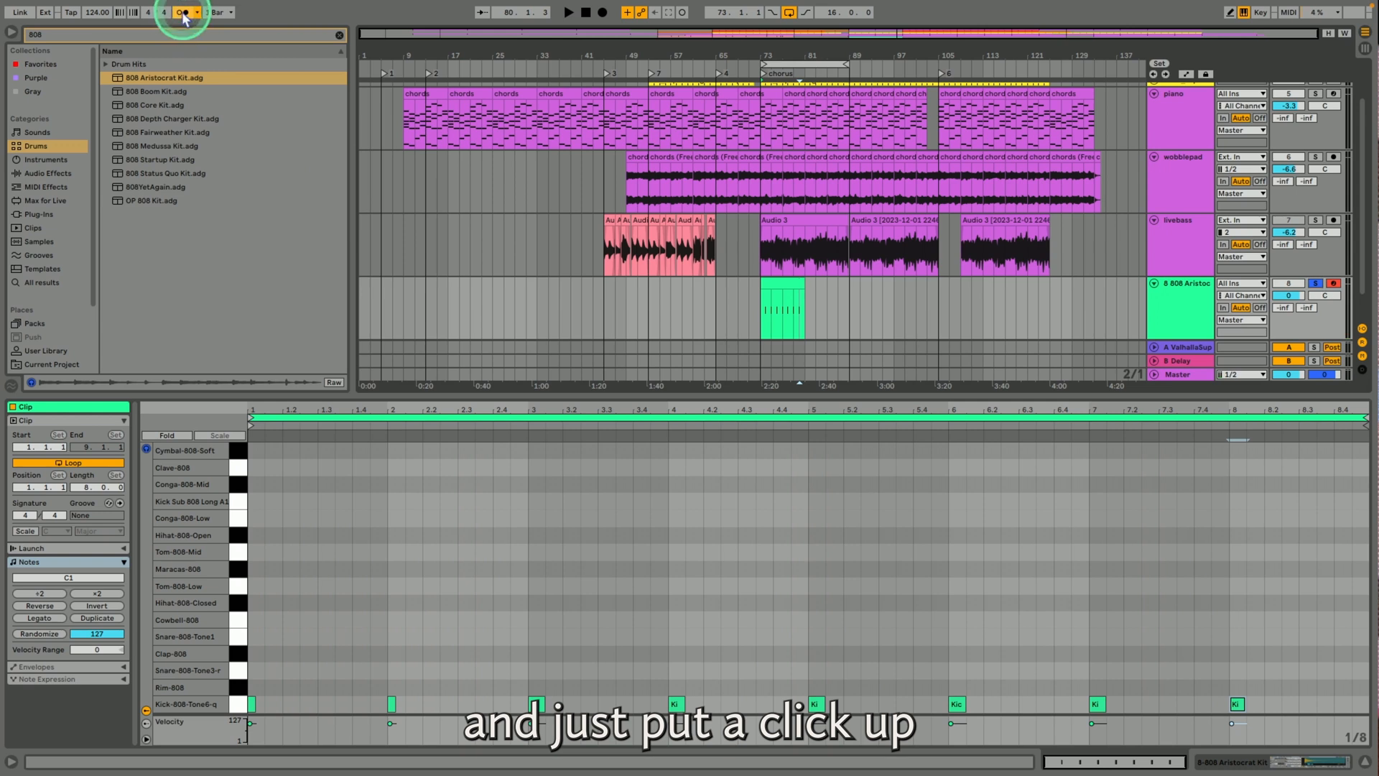
{"action": "key", "text": "space"}
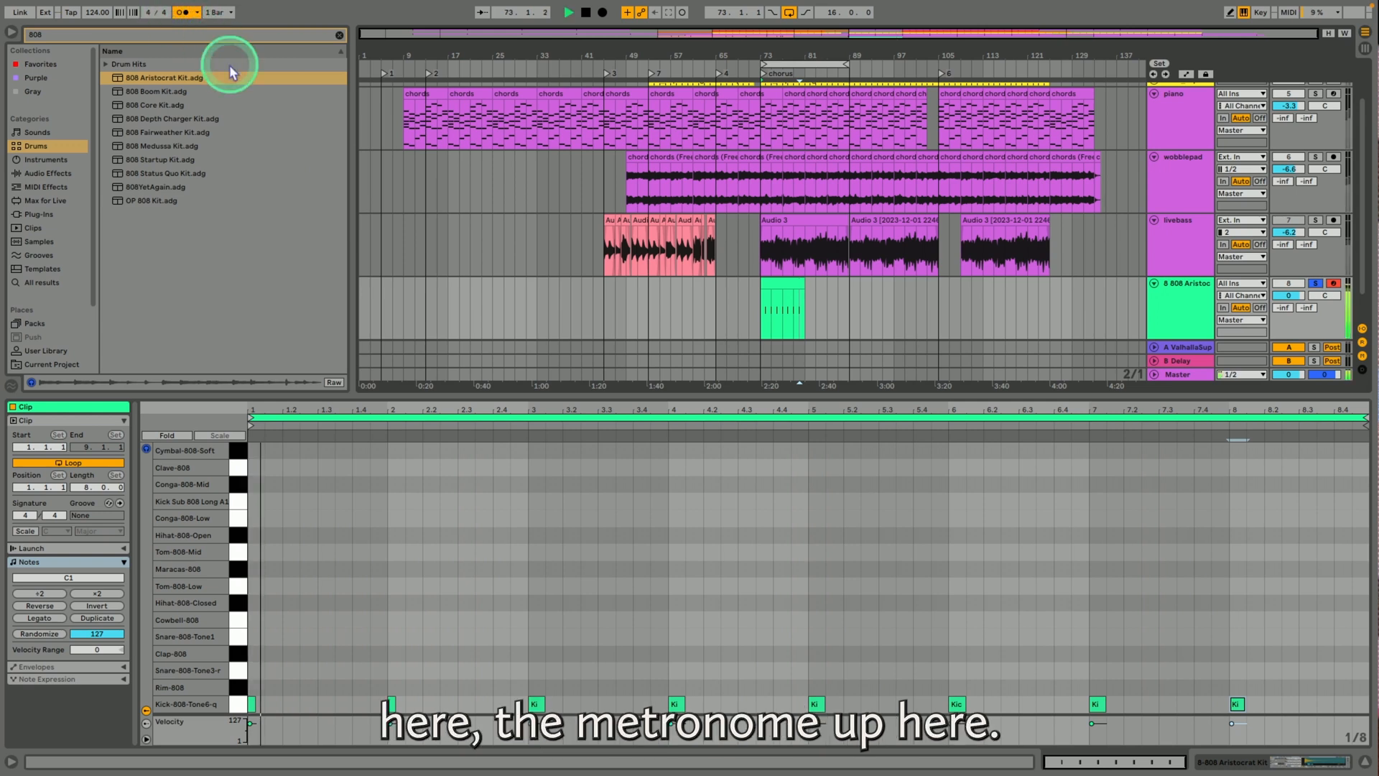
{"action": "left_click", "coordinate": [779, 287]}
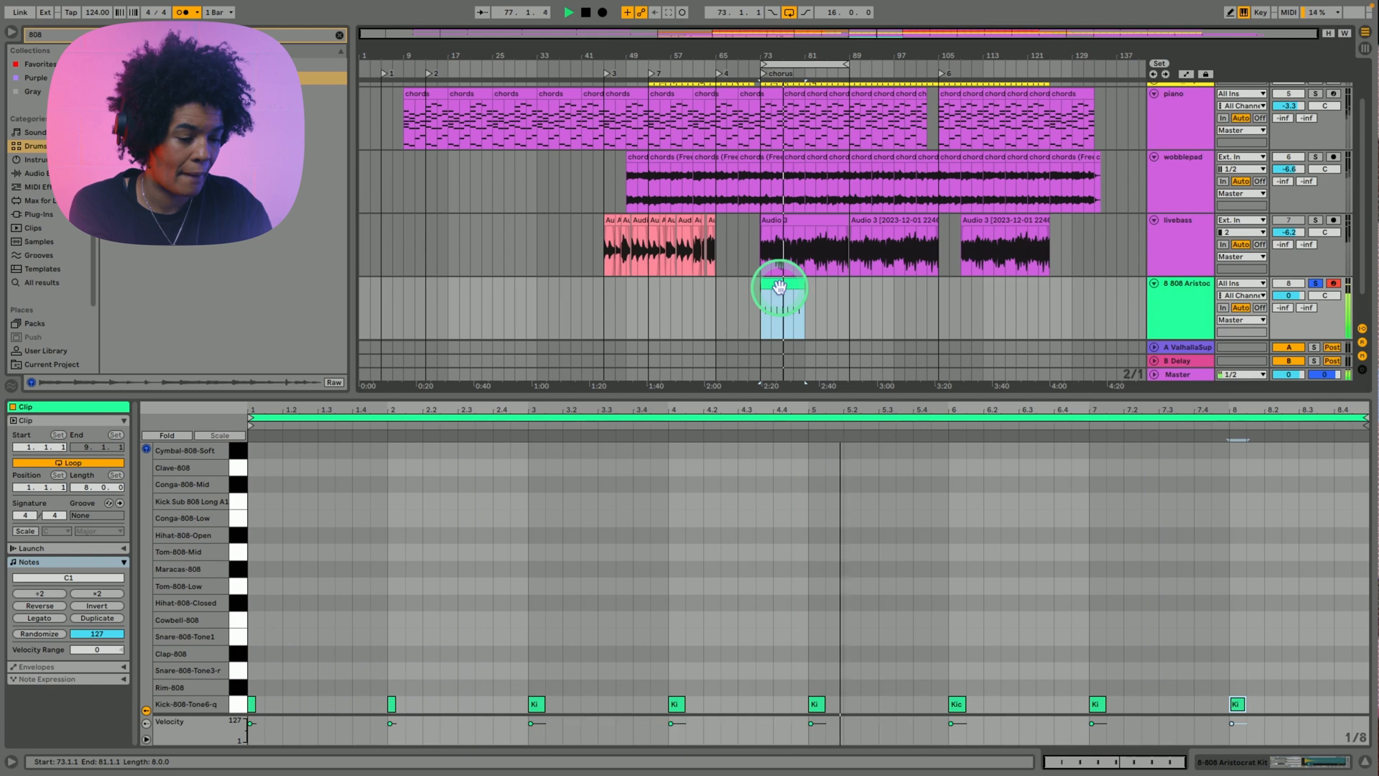
Stop playback and add Kick-808-Tone6-q notes on the third beat of bars 1, 2 and 3
{"action": "key", "text": "space"}
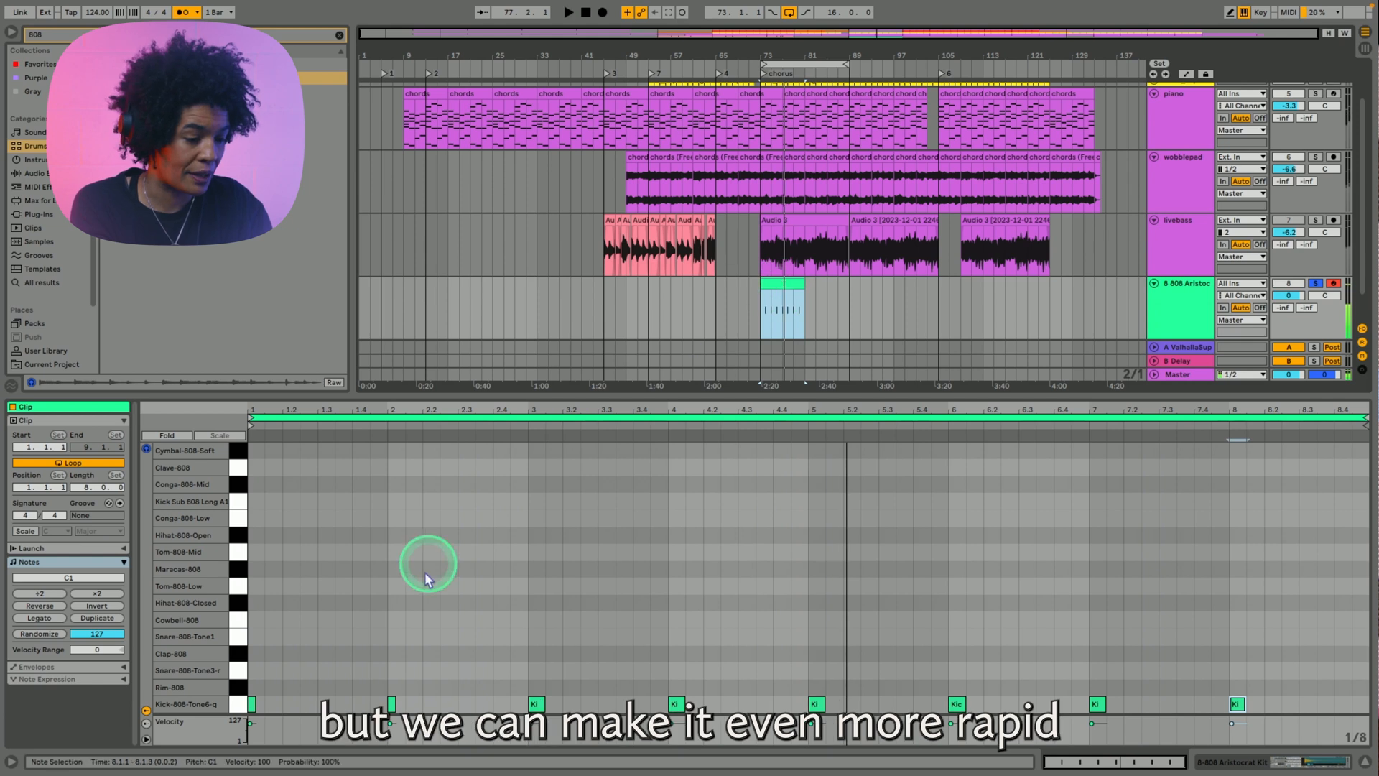
{"action": "double_click", "coordinate": [288, 703]}
{"action": "double_click", "coordinate": [290, 703]}
{"action": "double_click", "coordinate": [325, 704]}
{"action": "left_click", "coordinate": [466, 703]}
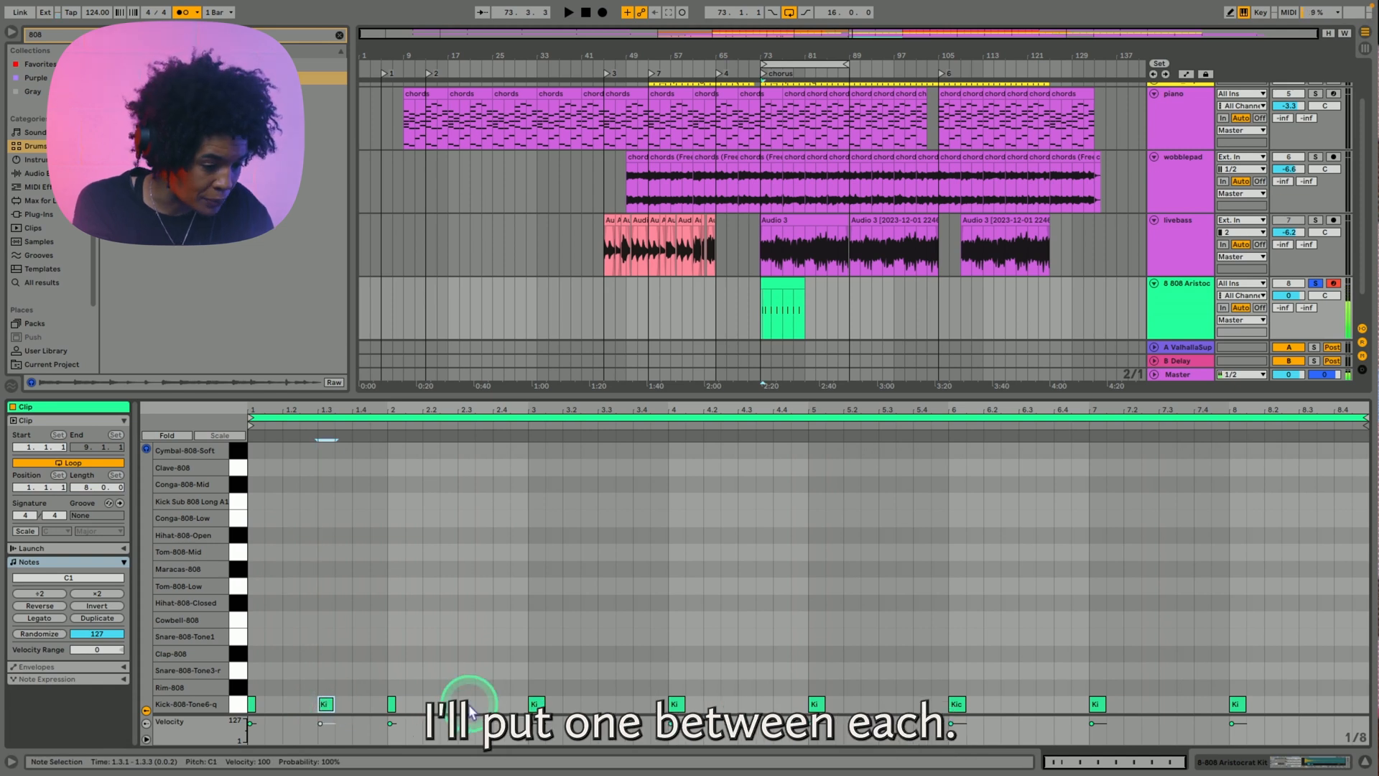
{"action": "double_click", "coordinate": [606, 704]}
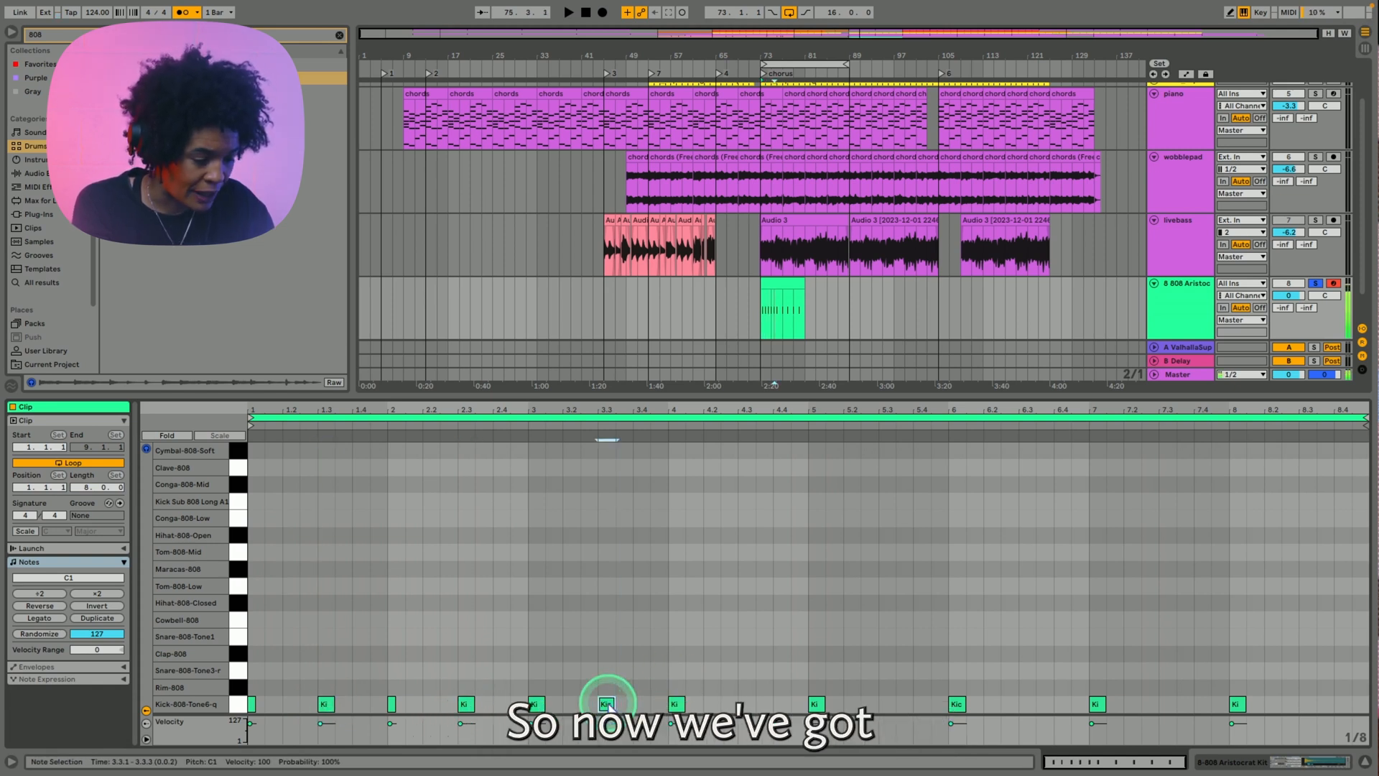
Play the kick pattern and add kick notes on beats 2 and 4 of bar 1
{"action": "key", "text": "space"}
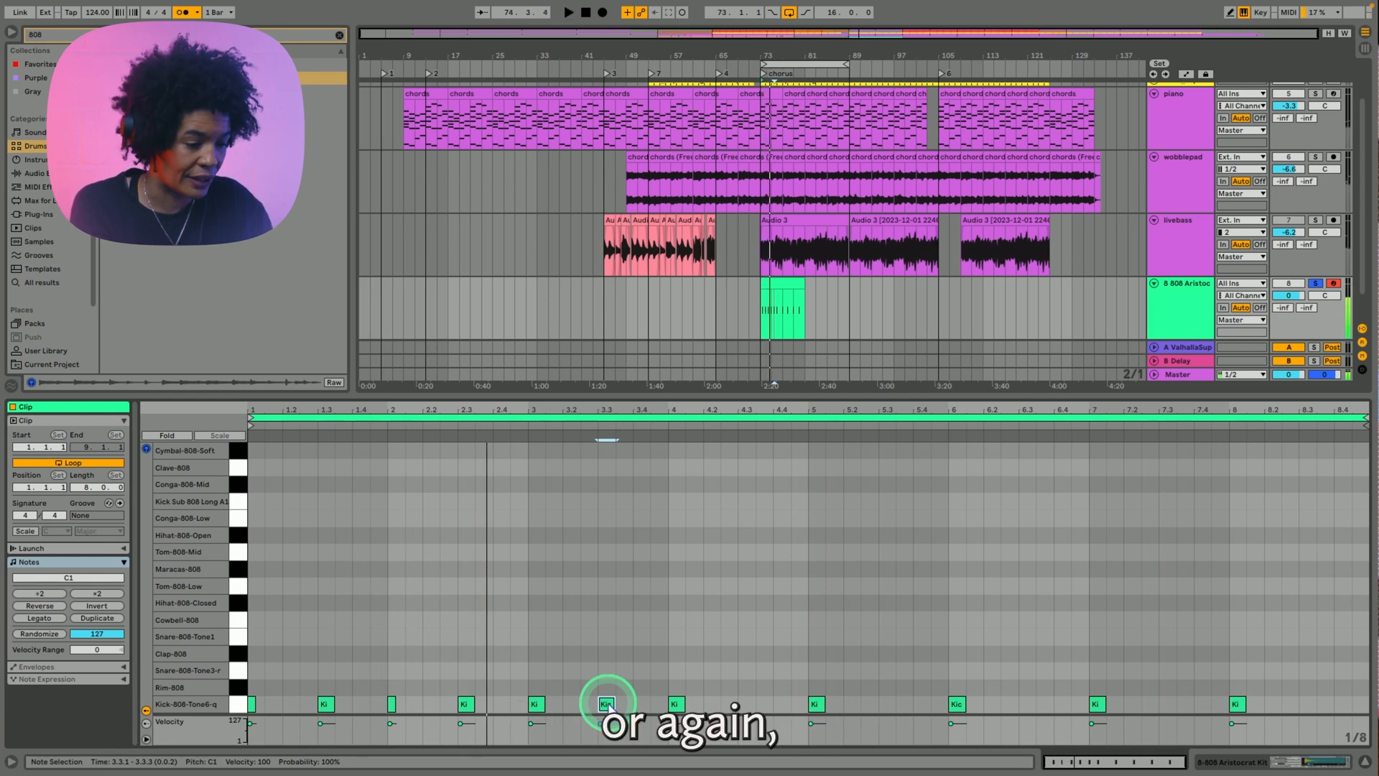
{"action": "double_click", "coordinate": [289, 704]}
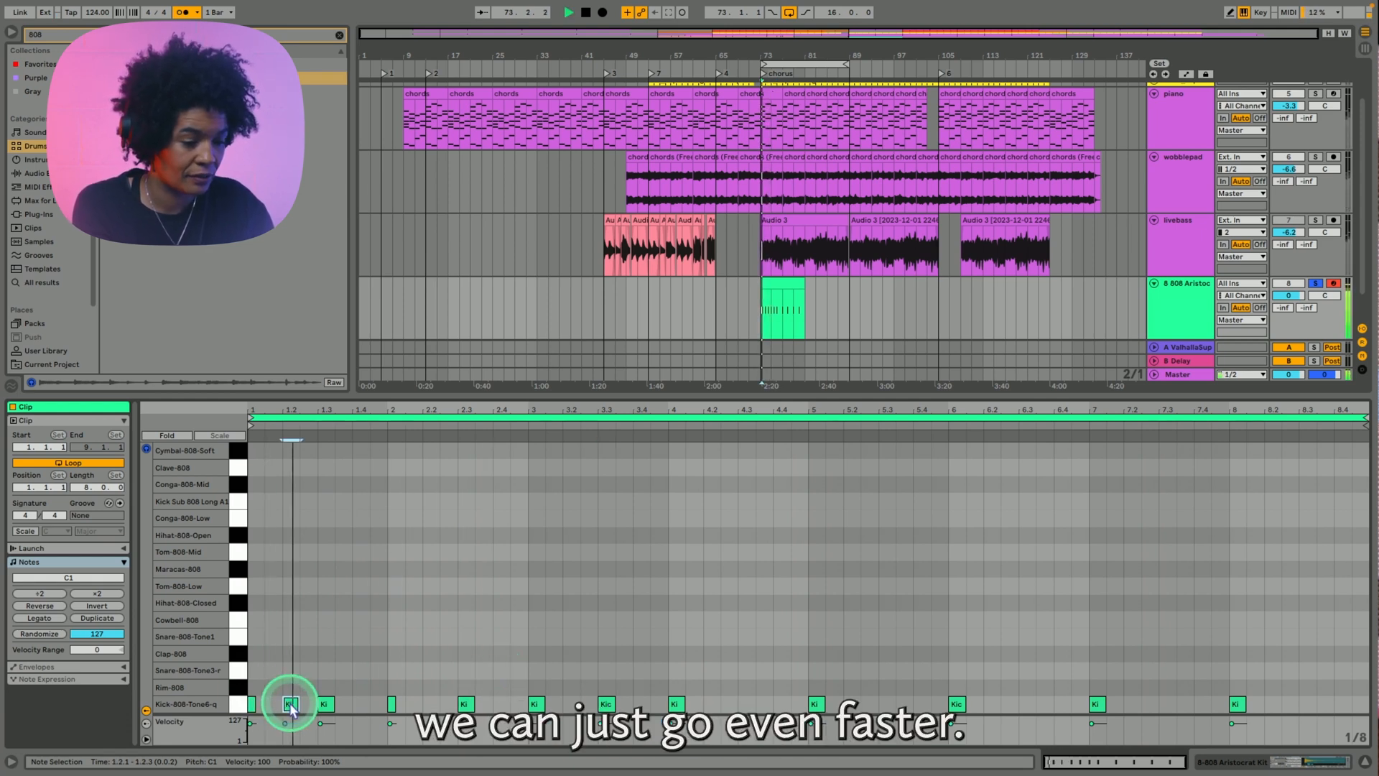
{"action": "double_click", "coordinate": [359, 704]}
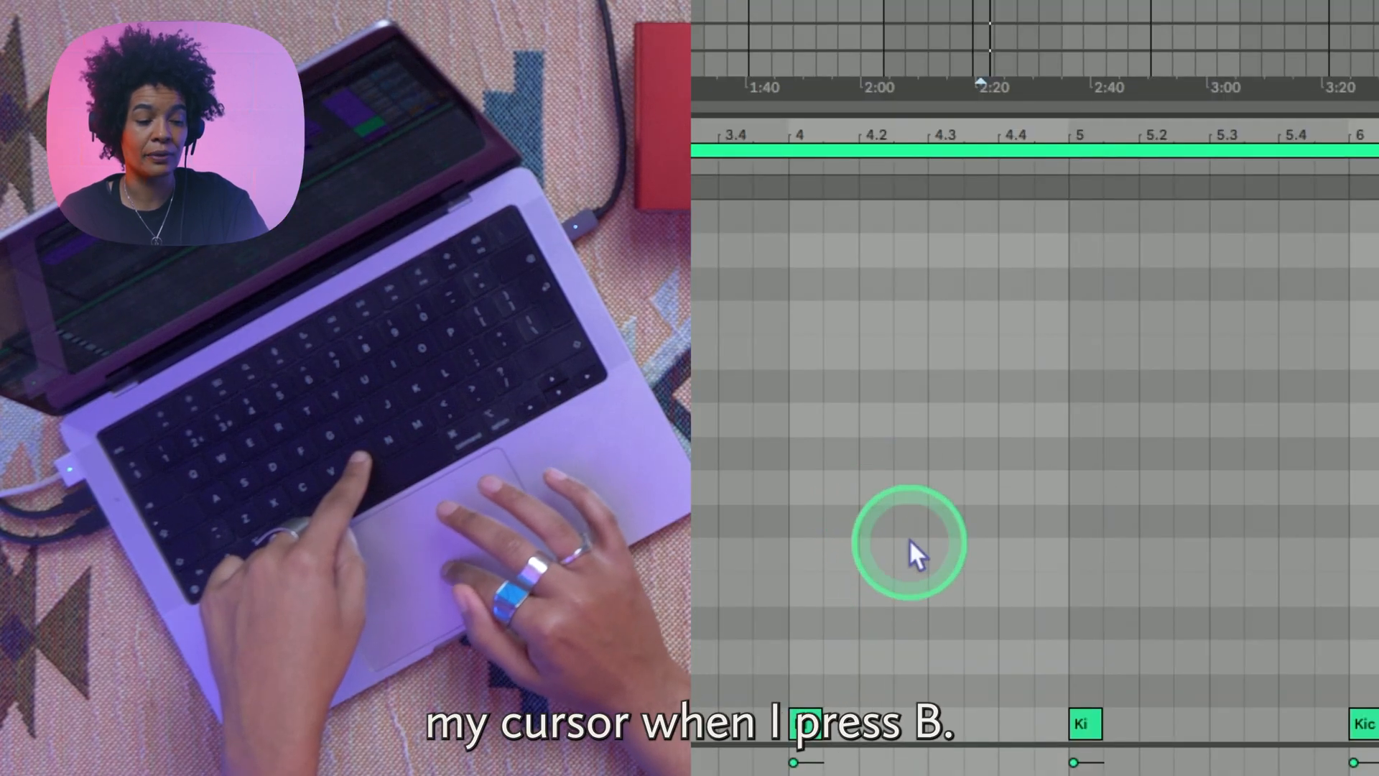
Turn on Draw Mode and add kick notes on the third beat of bars 4 and 5
{"action": "key", "text": "b"}
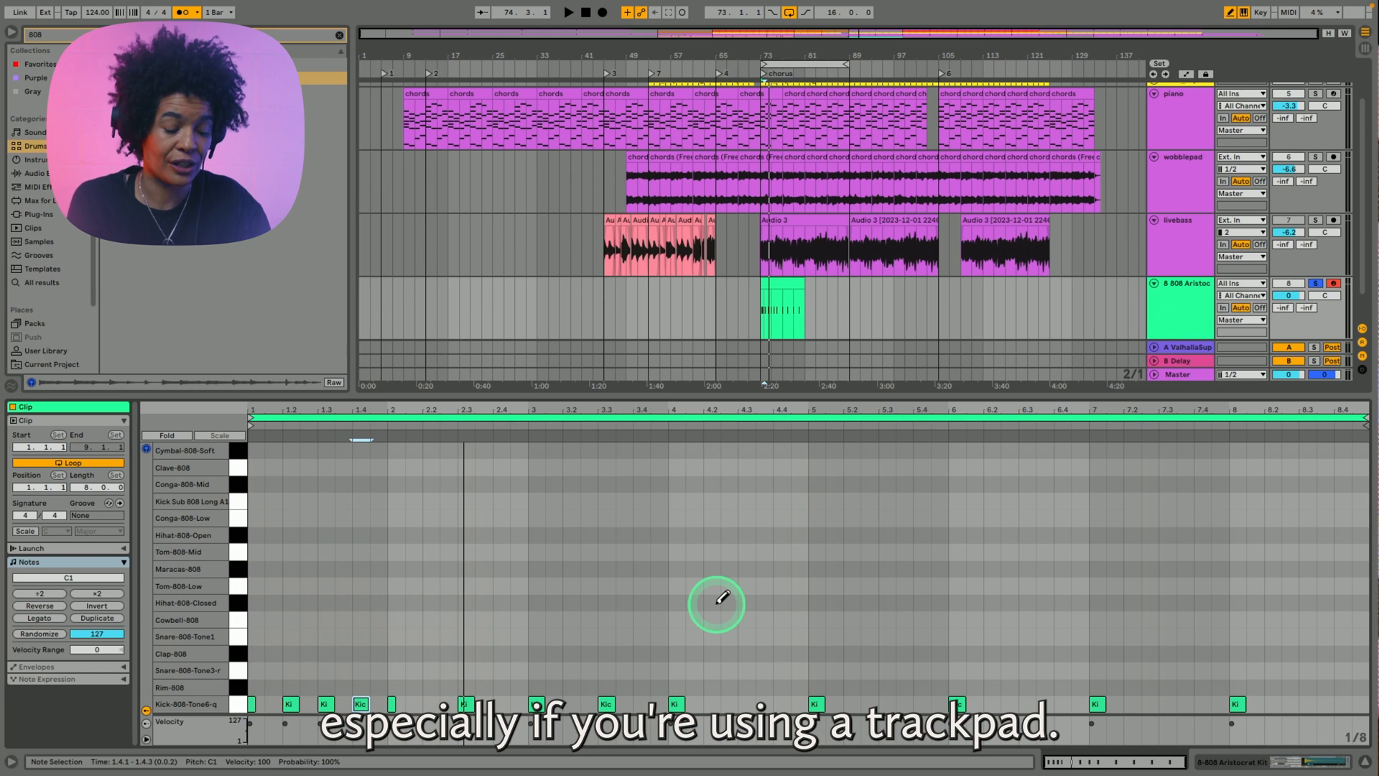
{"action": "left_click", "coordinate": [746, 701]}
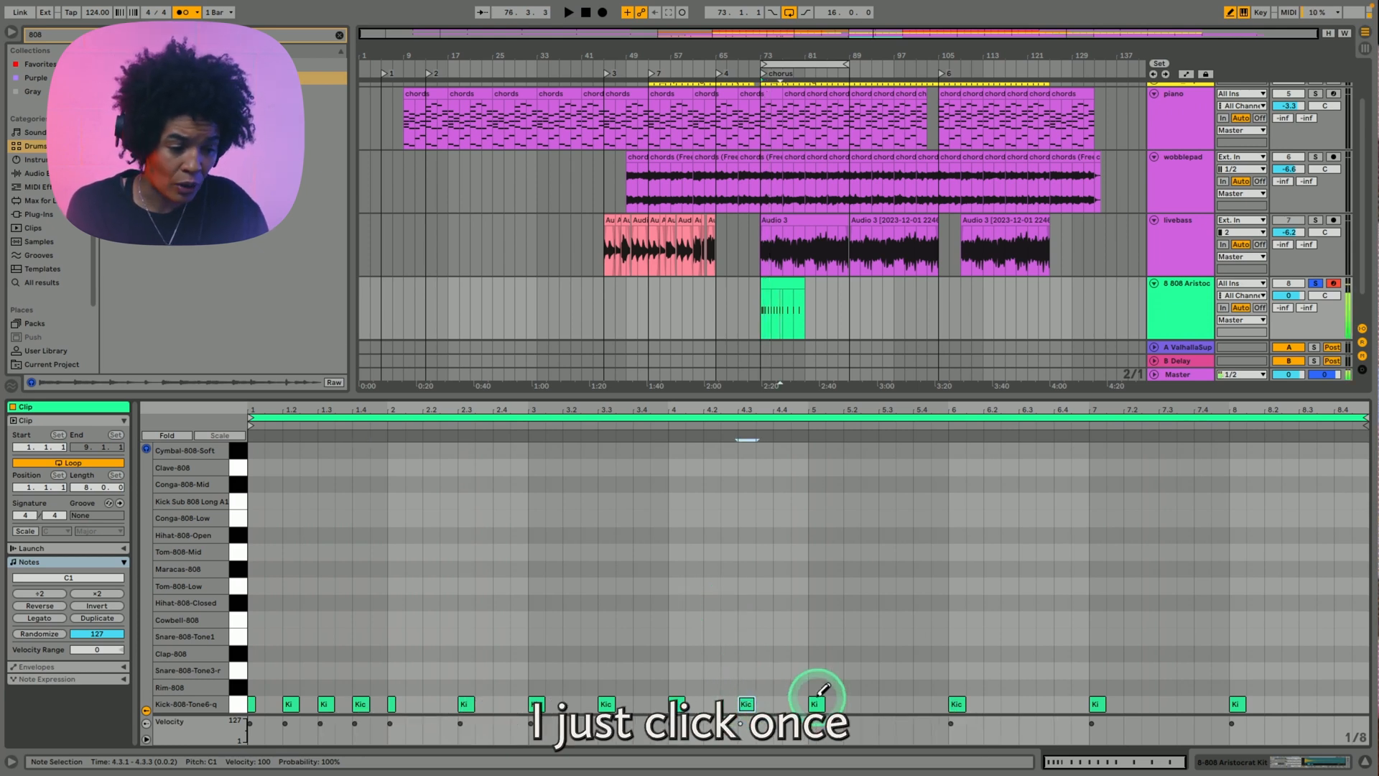
{"action": "left_click", "coordinate": [816, 700]}
{"action": "left_click", "coordinate": [816, 701]}
{"action": "left_click", "coordinate": [886, 702]}
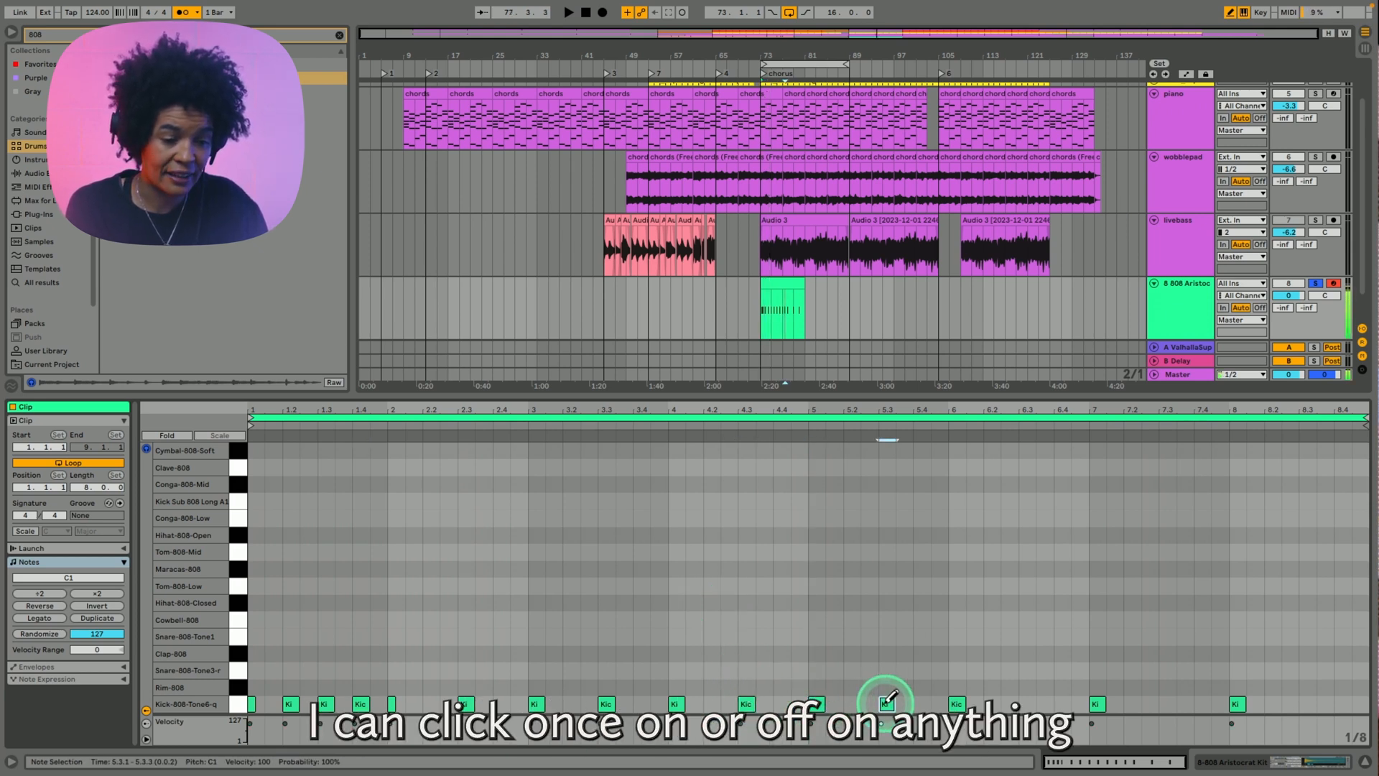
{"action": "left_click", "coordinate": [1019, 701]}
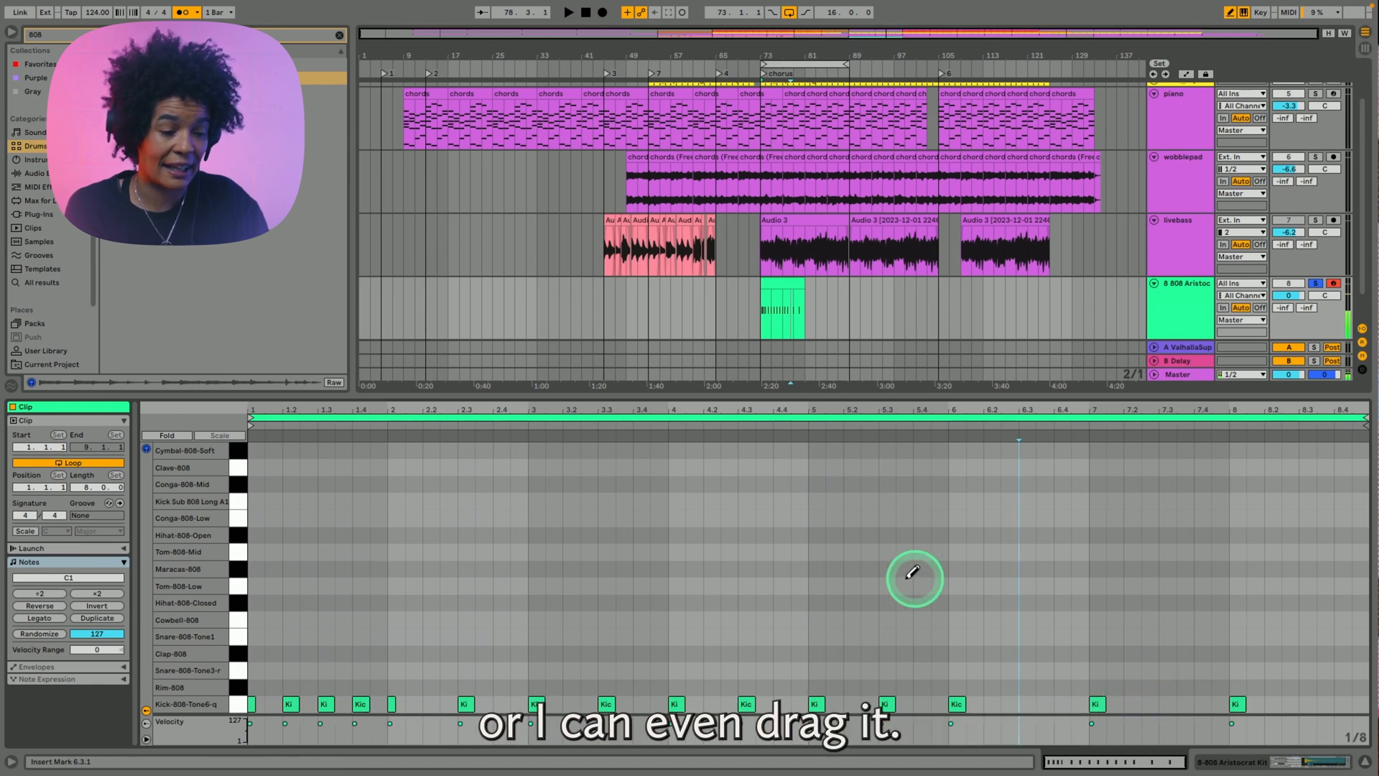
Draw a wavy freehand run of notes across the drum rows from bar 1 to bar 8, play it, and undo it
{"action": "mouse_move", "coordinate": [344, 638]}
{"action": "left_mouse_down"}
{"action": "mouse_move", "coordinate": [826, 592]}
{"action": "mouse_move", "coordinate": [1092, 535]}
{"action": "mouse_move", "coordinate": [1256, 635]}
{"action": "left_mouse_up"}
{"action": "key", "text": "space"}
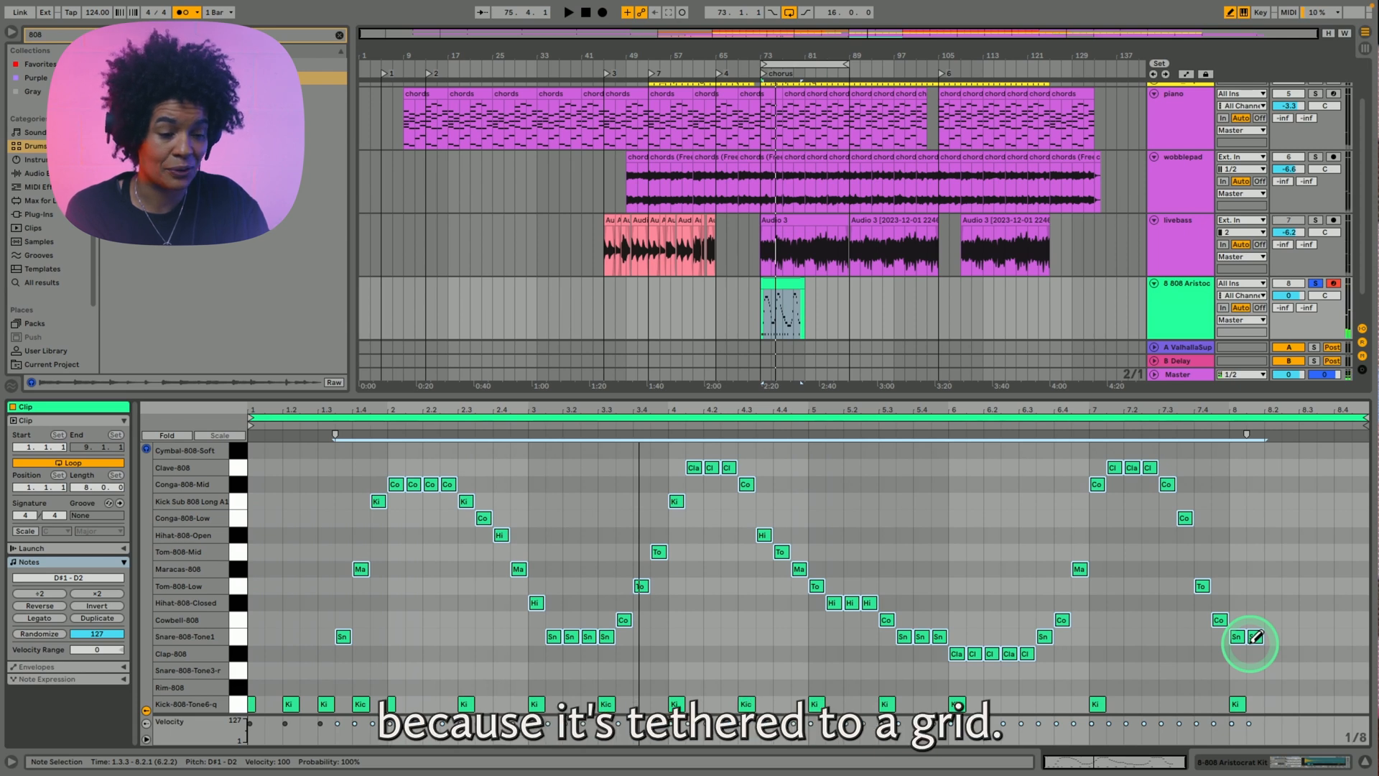
{"action": "key", "text": "ctrl+z"}
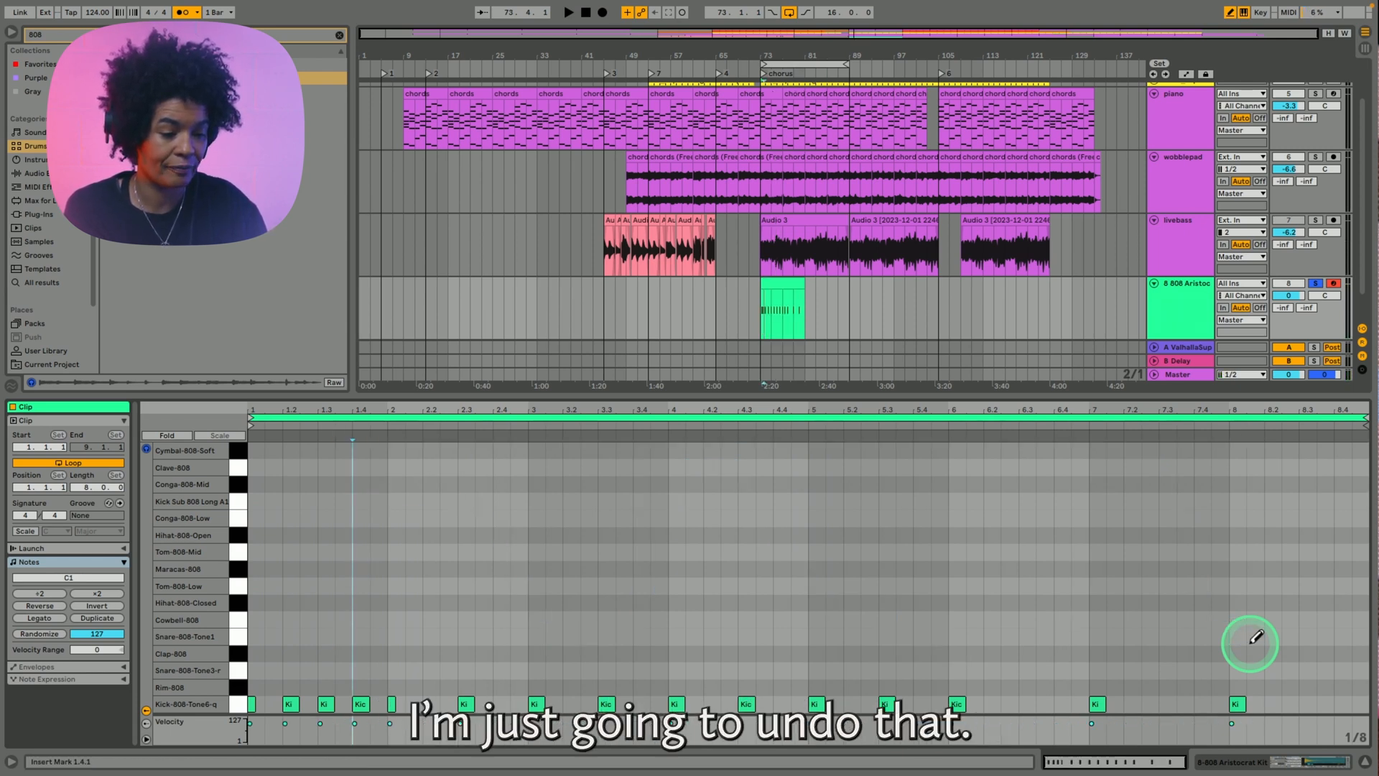
Draw continuous 1/8 notes on the Hihat-808-Closed row from bar 1 to the start of bar 7 and play the beat
{"action": "left_click", "coordinate": [255, 603]}
{"action": "left_click_drag", "start_coordinate": [257, 603], "coordinate": [1093, 600]}
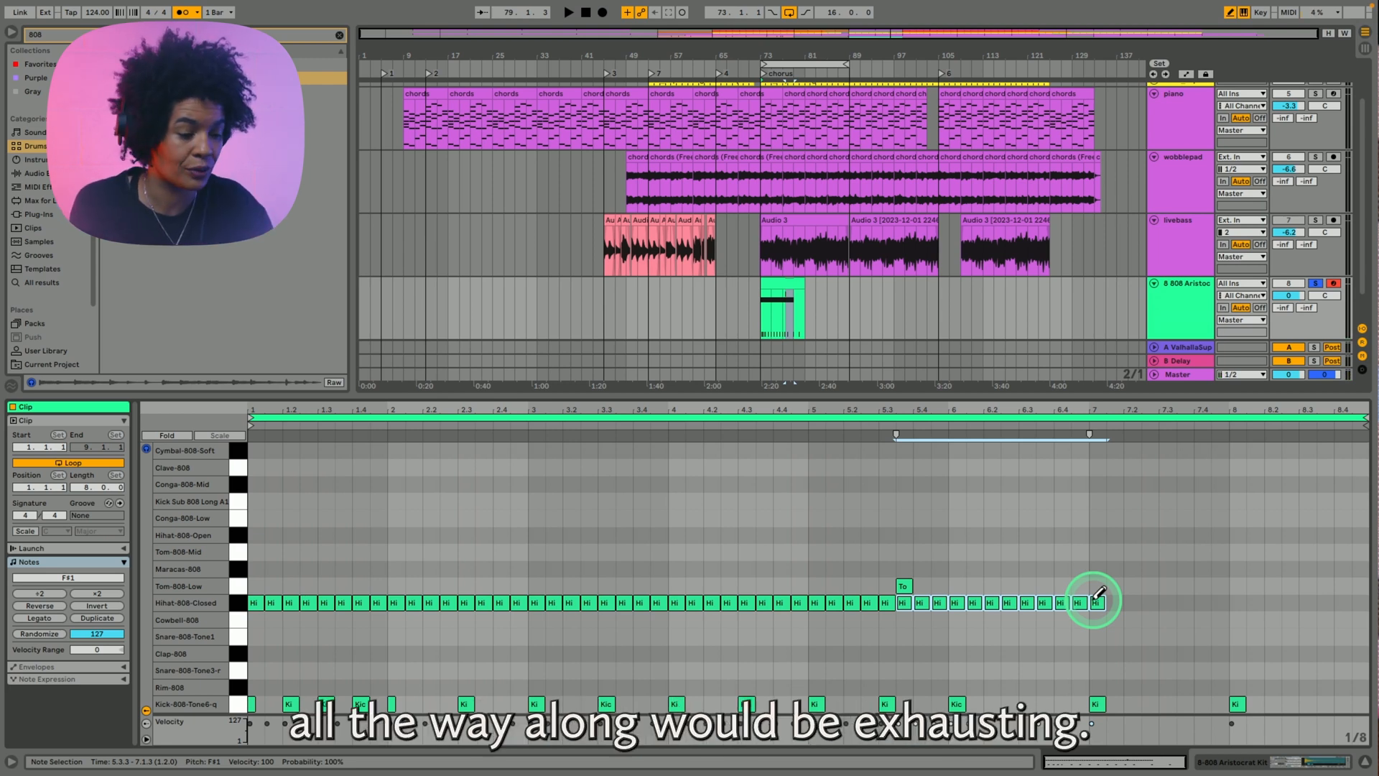
{"action": "key", "text": "space"}
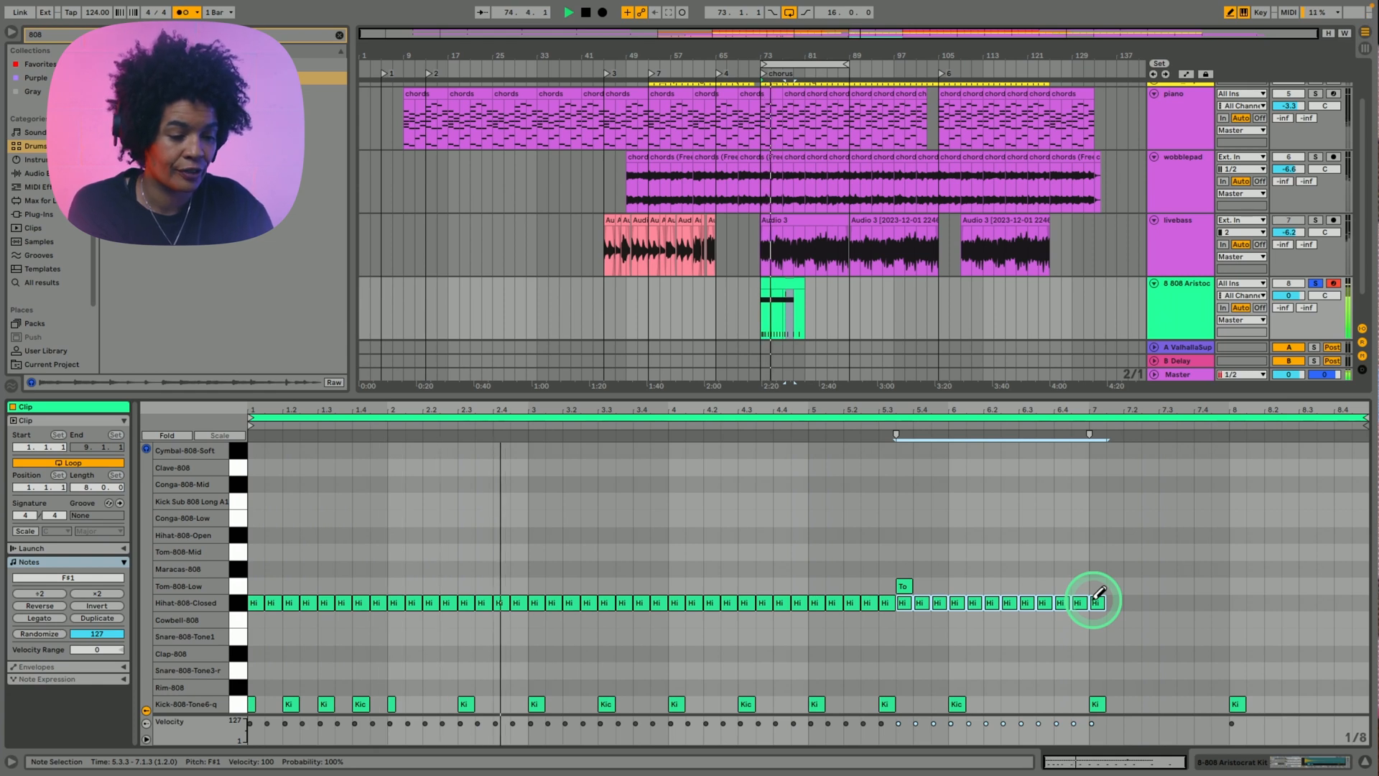
Erase the Hihat-808-Closed notes from bar 7 back to bar 1 and sweep the pencil over bars 2 to 5 of that row
{"action": "left_click_drag", "start_coordinate": [1095, 601], "coordinate": [257, 602]}
{"action": "left_click", "coordinate": [256, 602]}
{"action": "mouse_move", "coordinate": [431, 597]}
{"action": "left_mouse_down"}
{"action": "mouse_move", "coordinate": [1047, 590]}
{"action": "mouse_move", "coordinate": [837, 603]}
{"action": "left_mouse_up"}
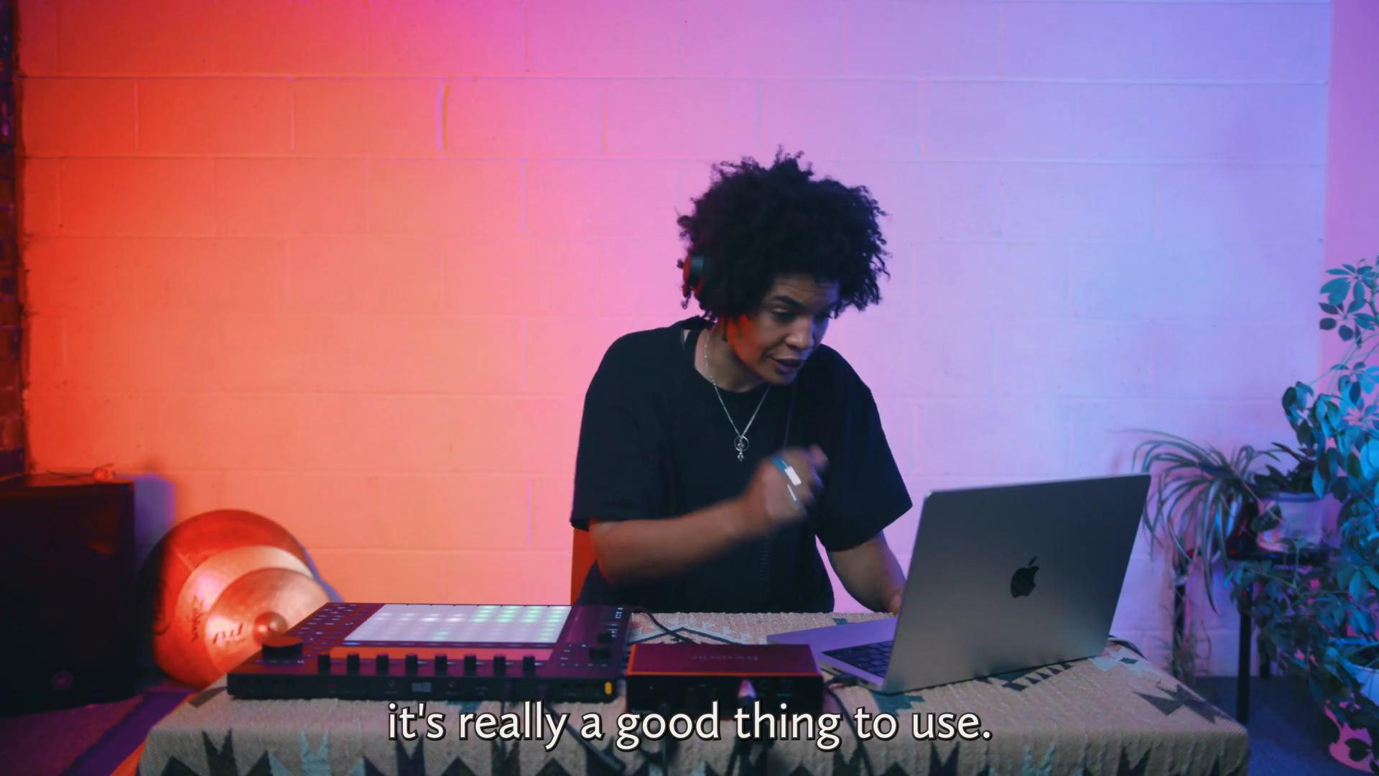